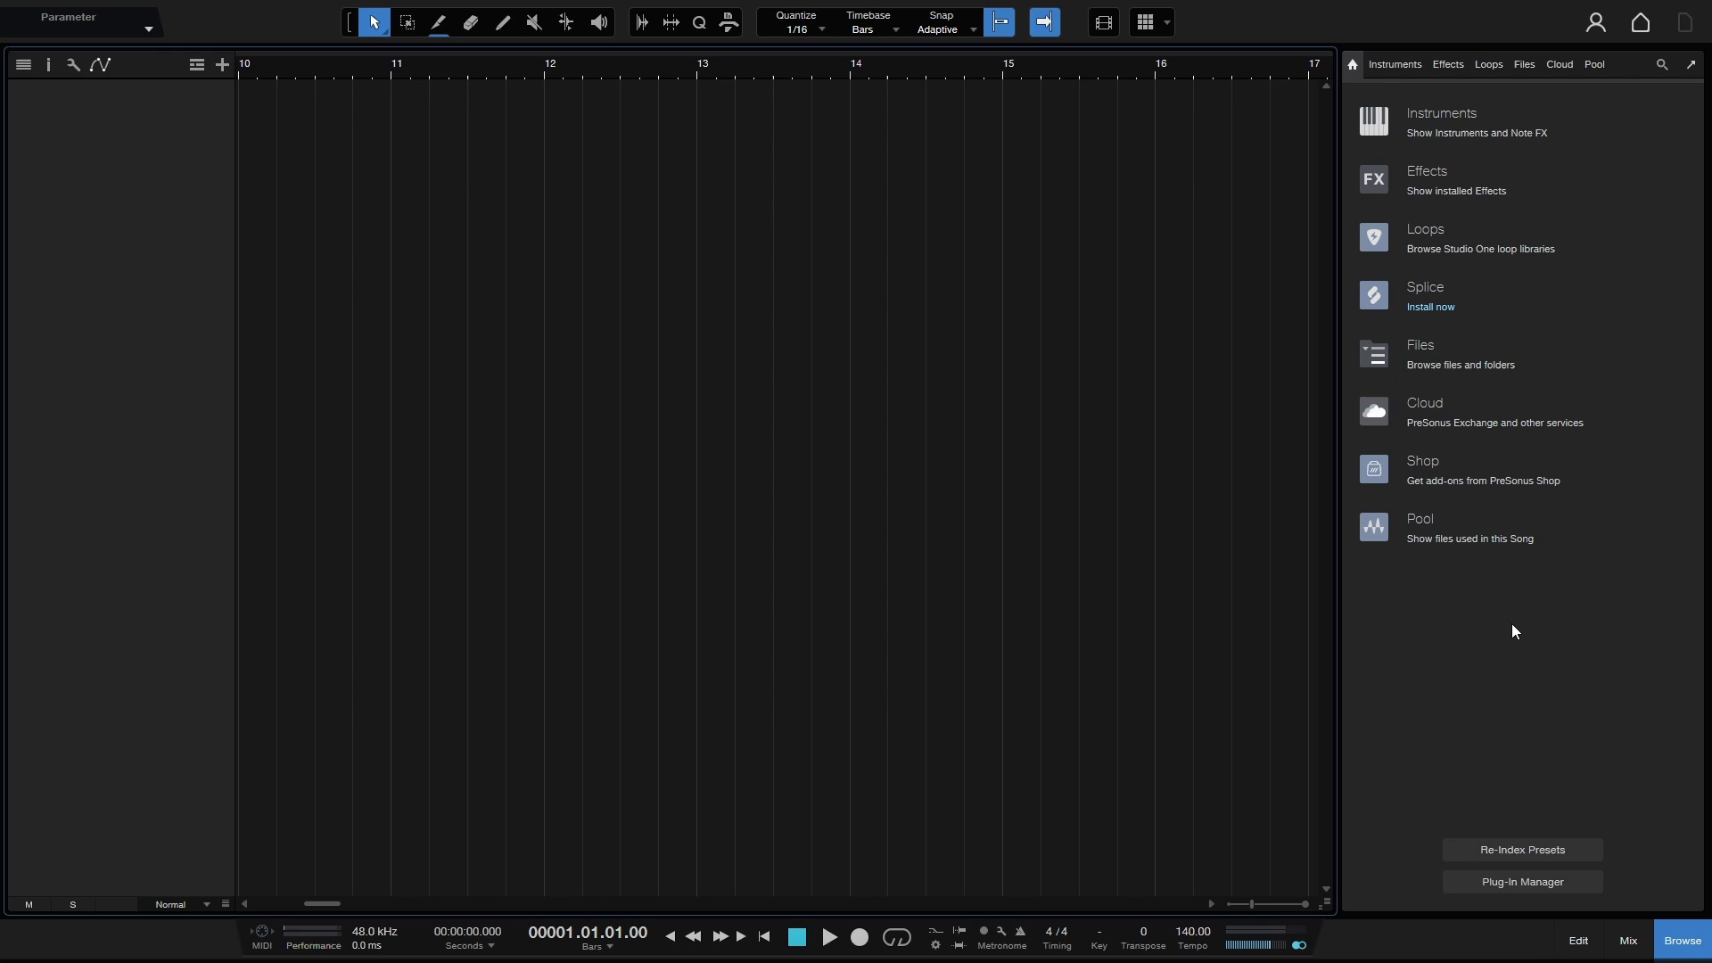
- Float the Drums loops Browser as its own window, enlarge it and shift it rightward
left_click(1692, 67)
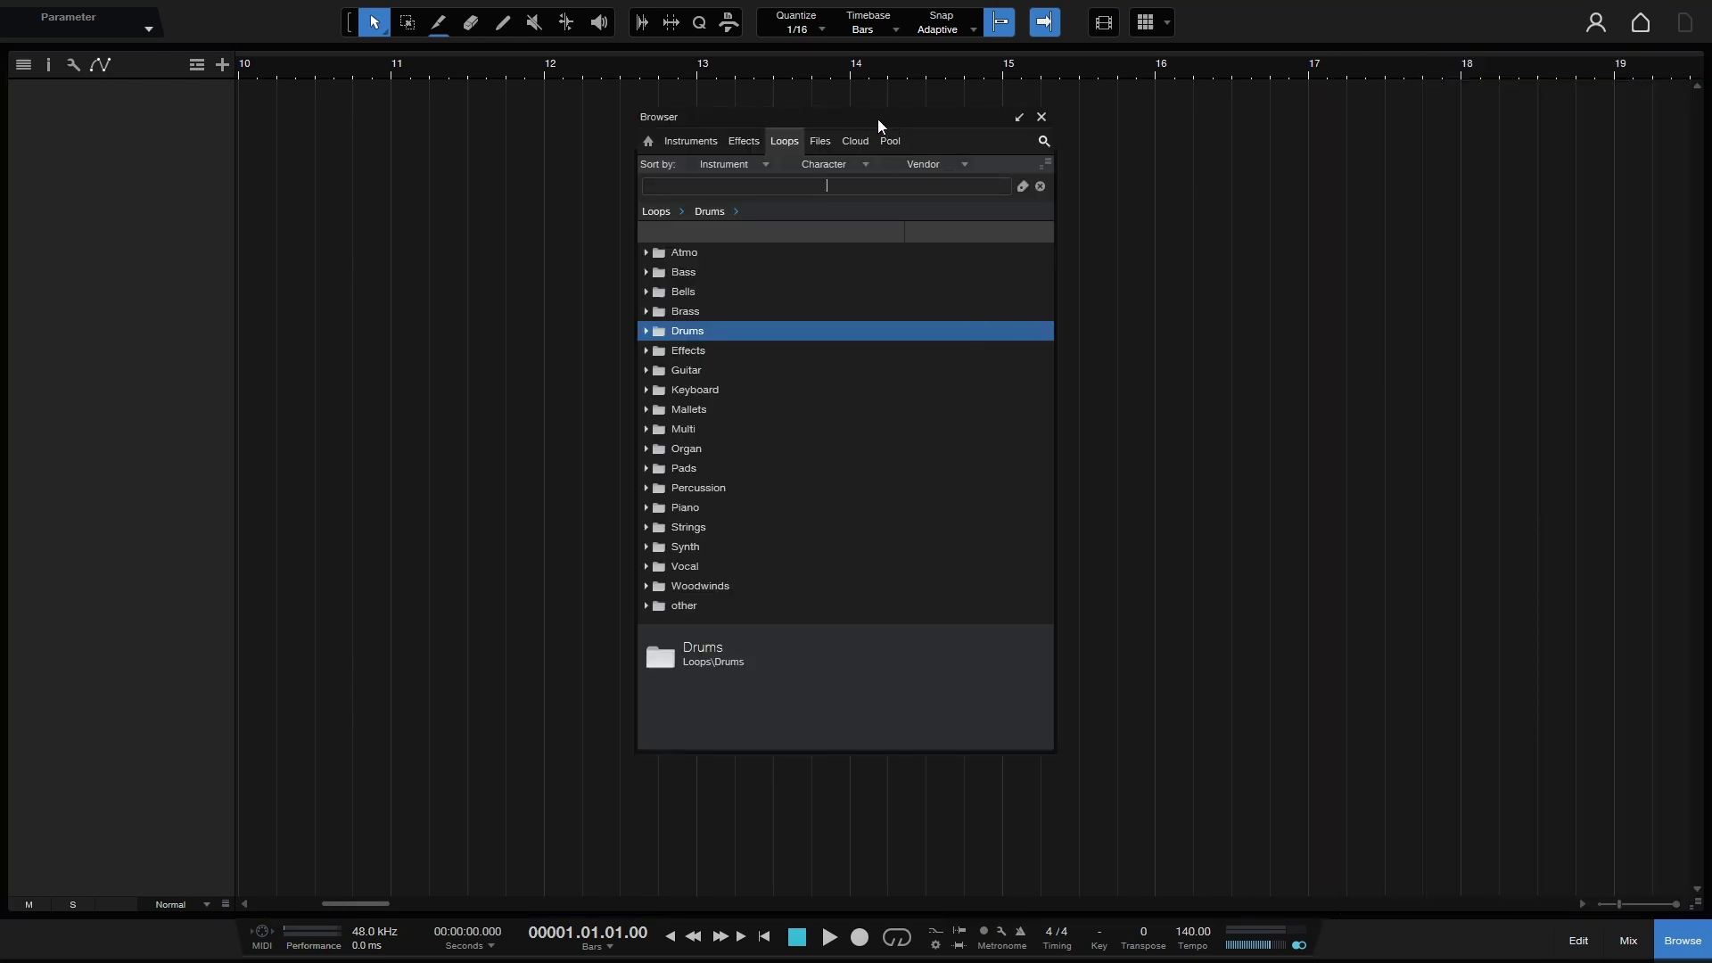
mouse_move(877, 125)
left_mouse_down()
mouse_move(1052, 133)
mouse_move(786, 135)
mouse_move(848, 109)
left_mouse_up()
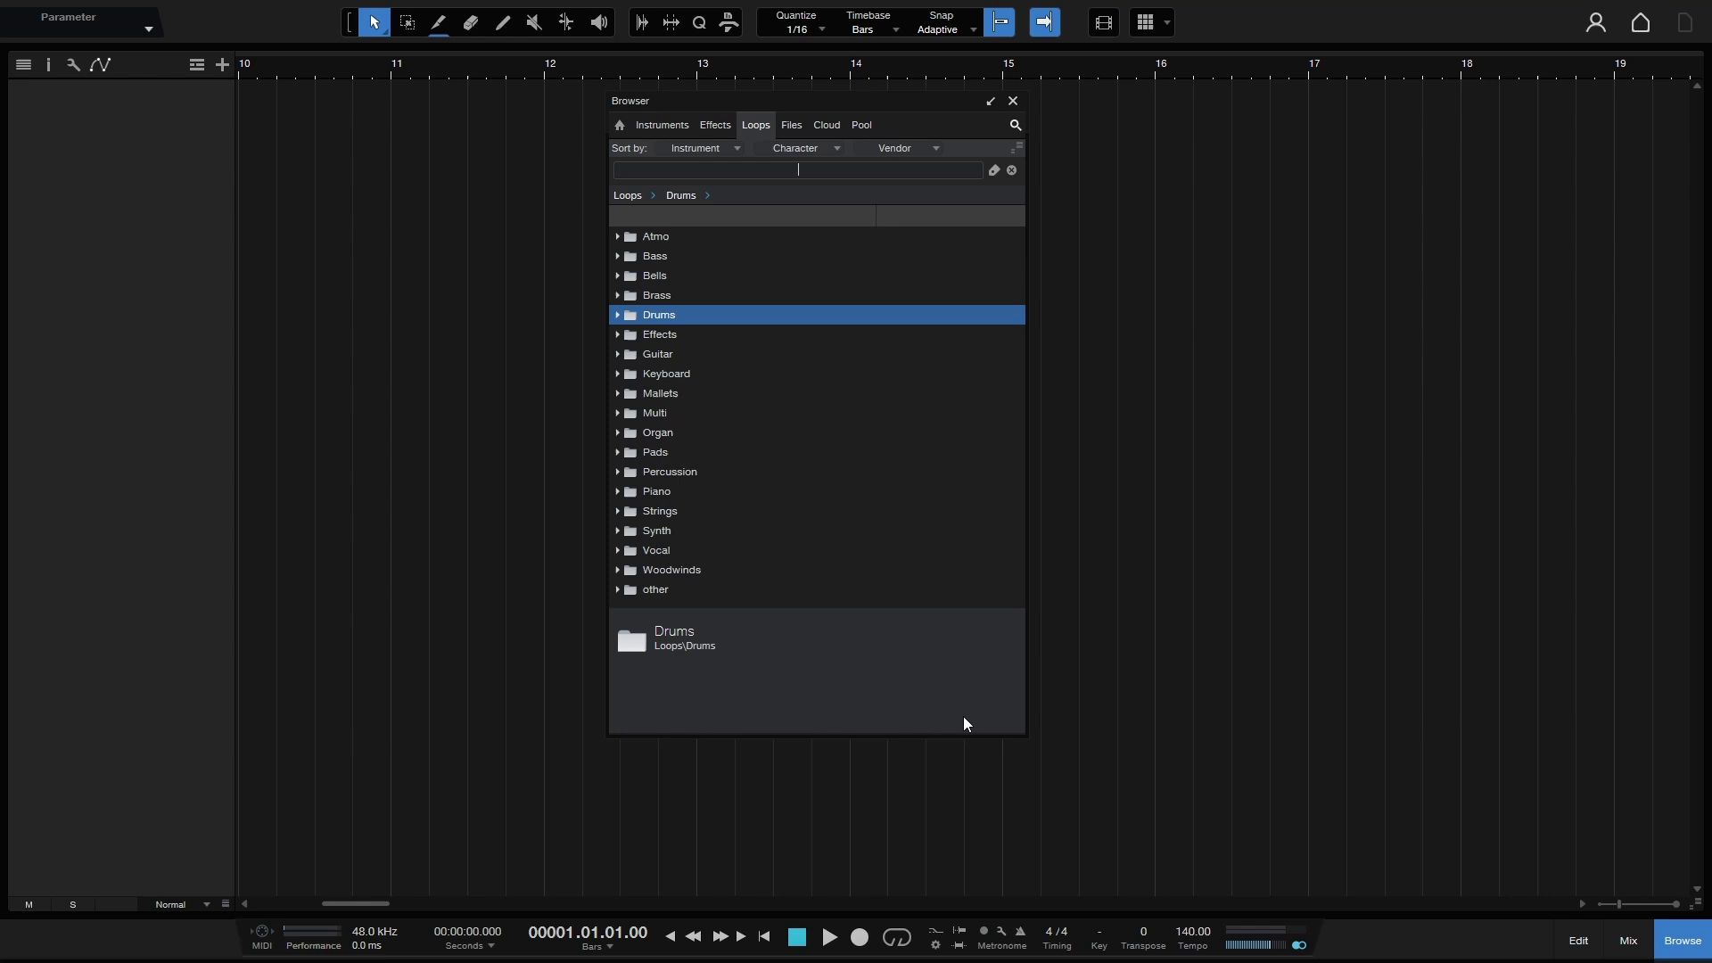
left_click_drag(1019, 731, 1073, 788)
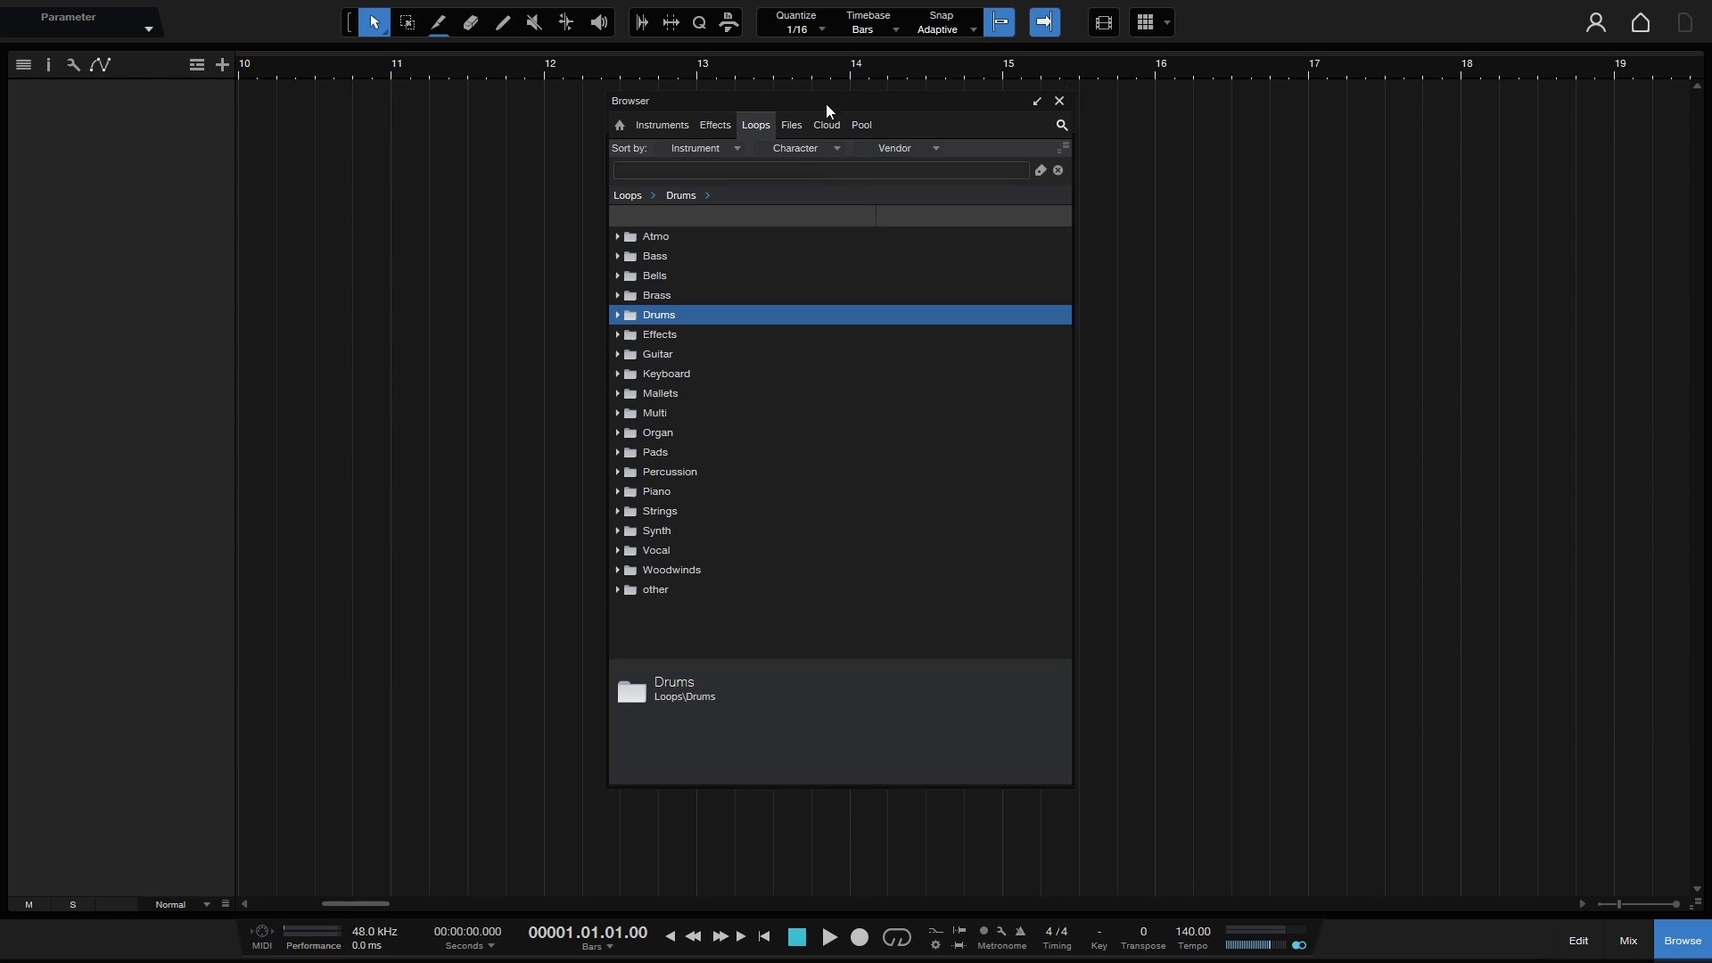
left_click_drag(825, 103, 903, 142)
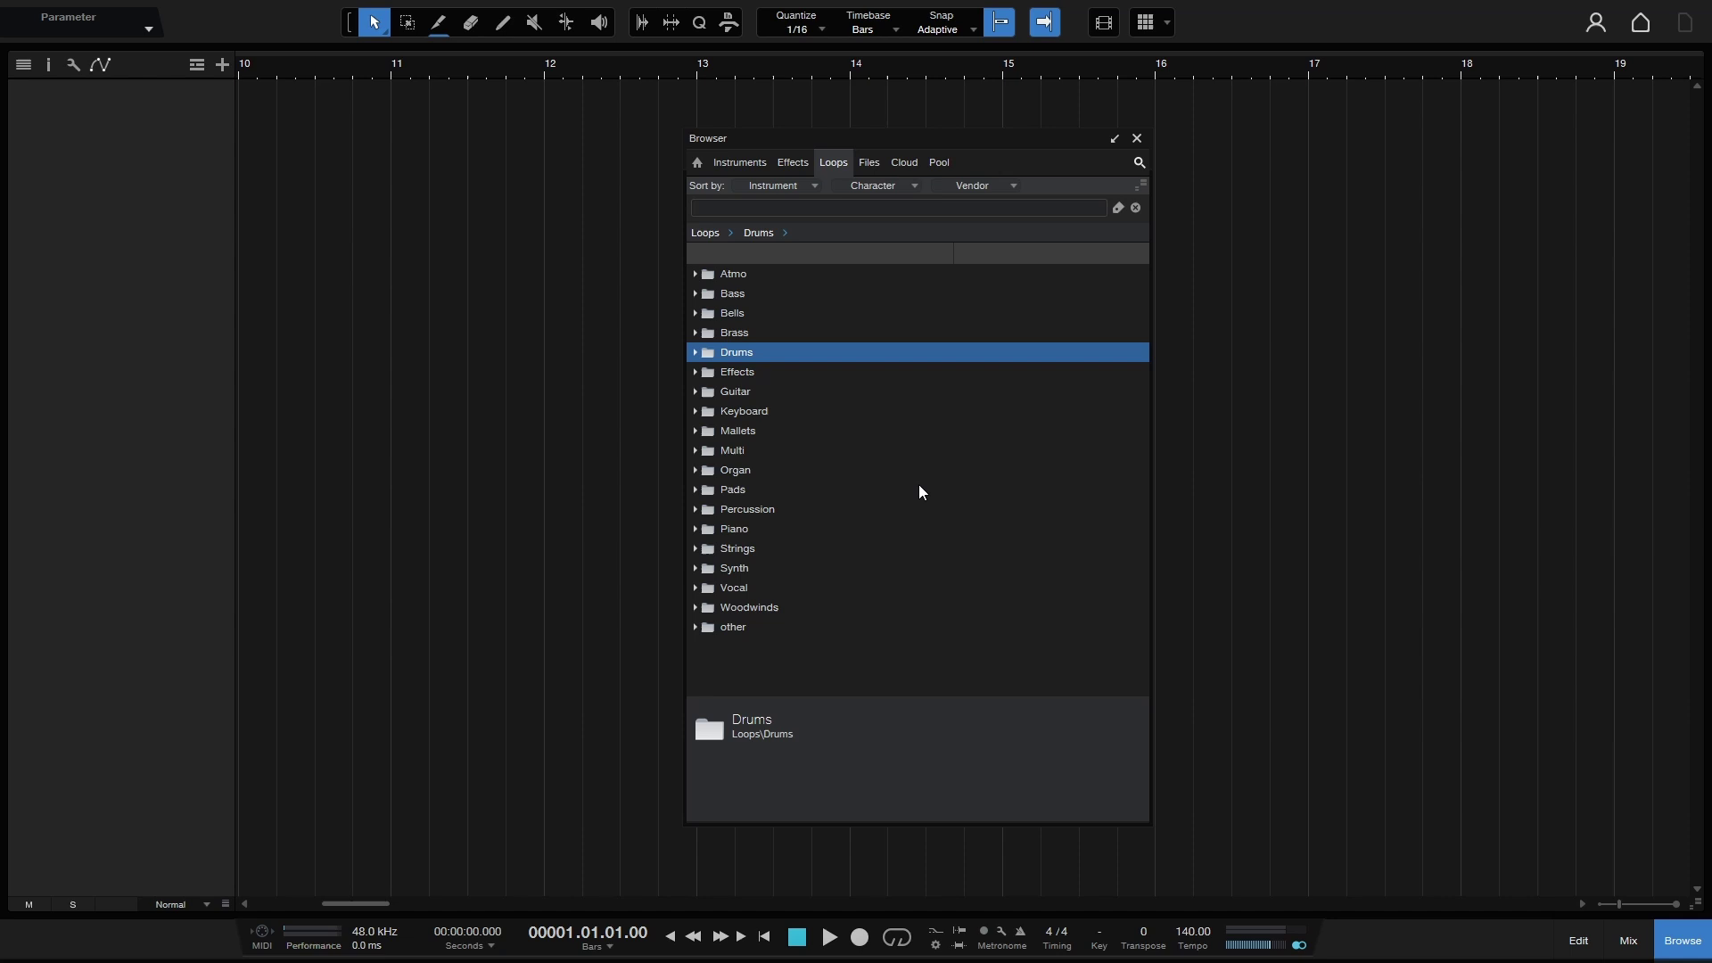
- Re-dock the floating Browser into the right-hand panel beside the arrangement
left_click(1115, 140)
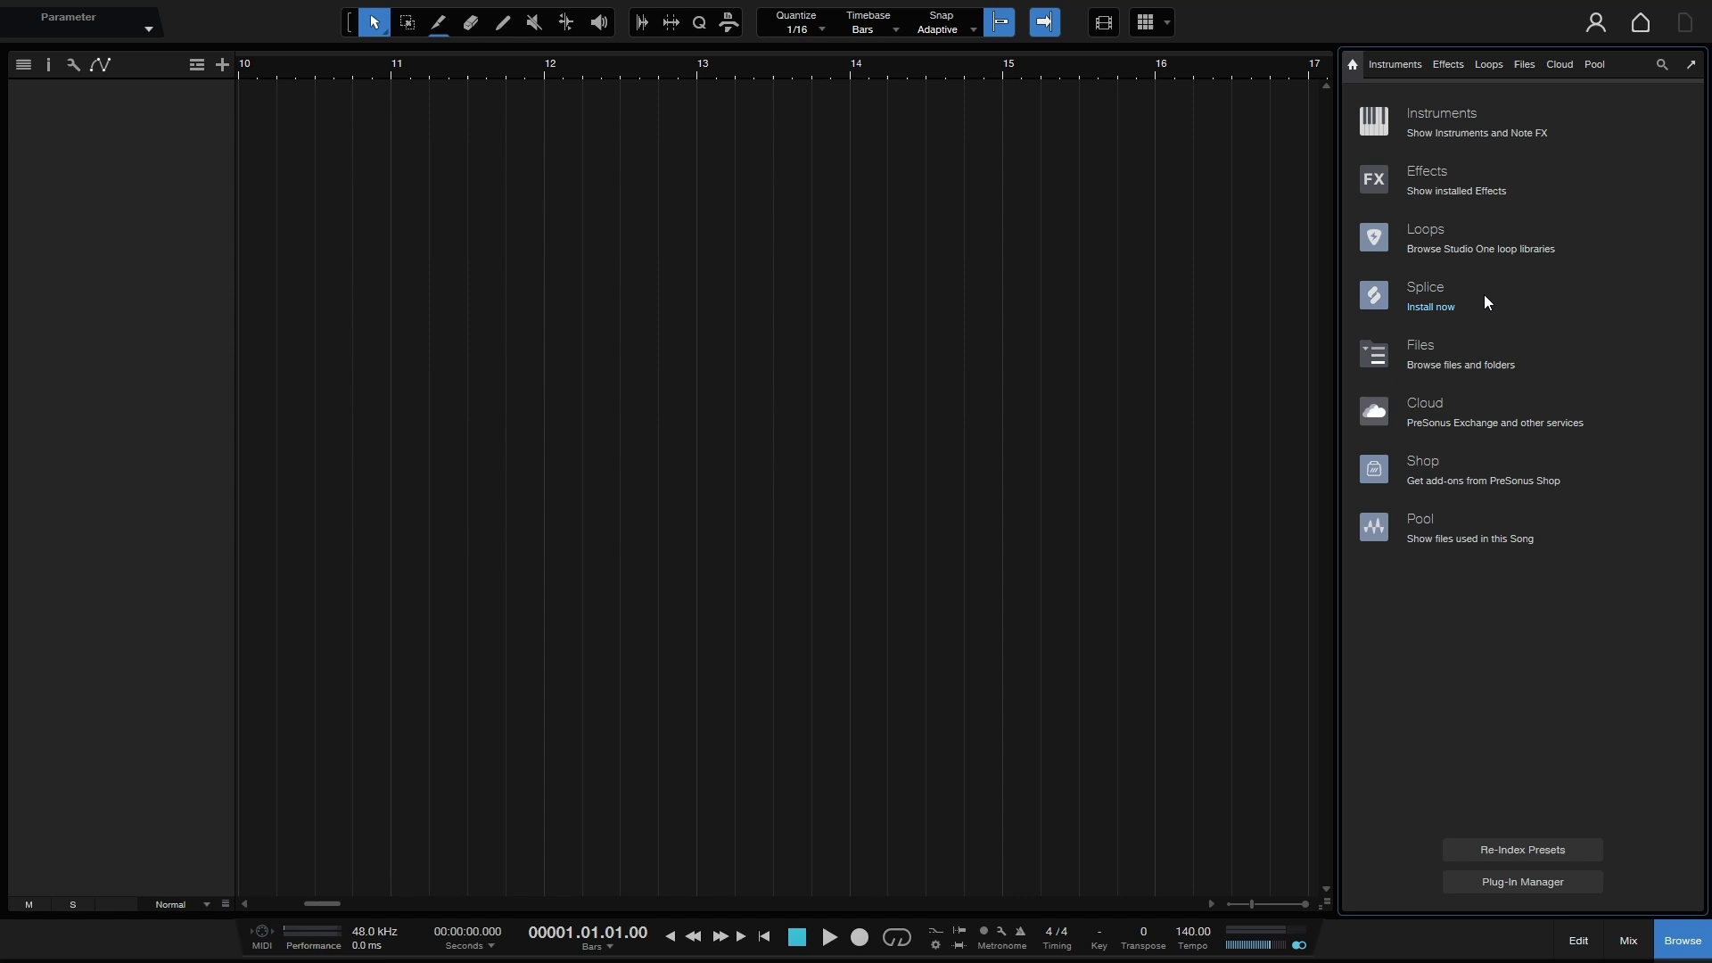
- Open Loops › Drums › loop › Sample Magic and widen the browser to show tempo and length
left_click(1483, 66)
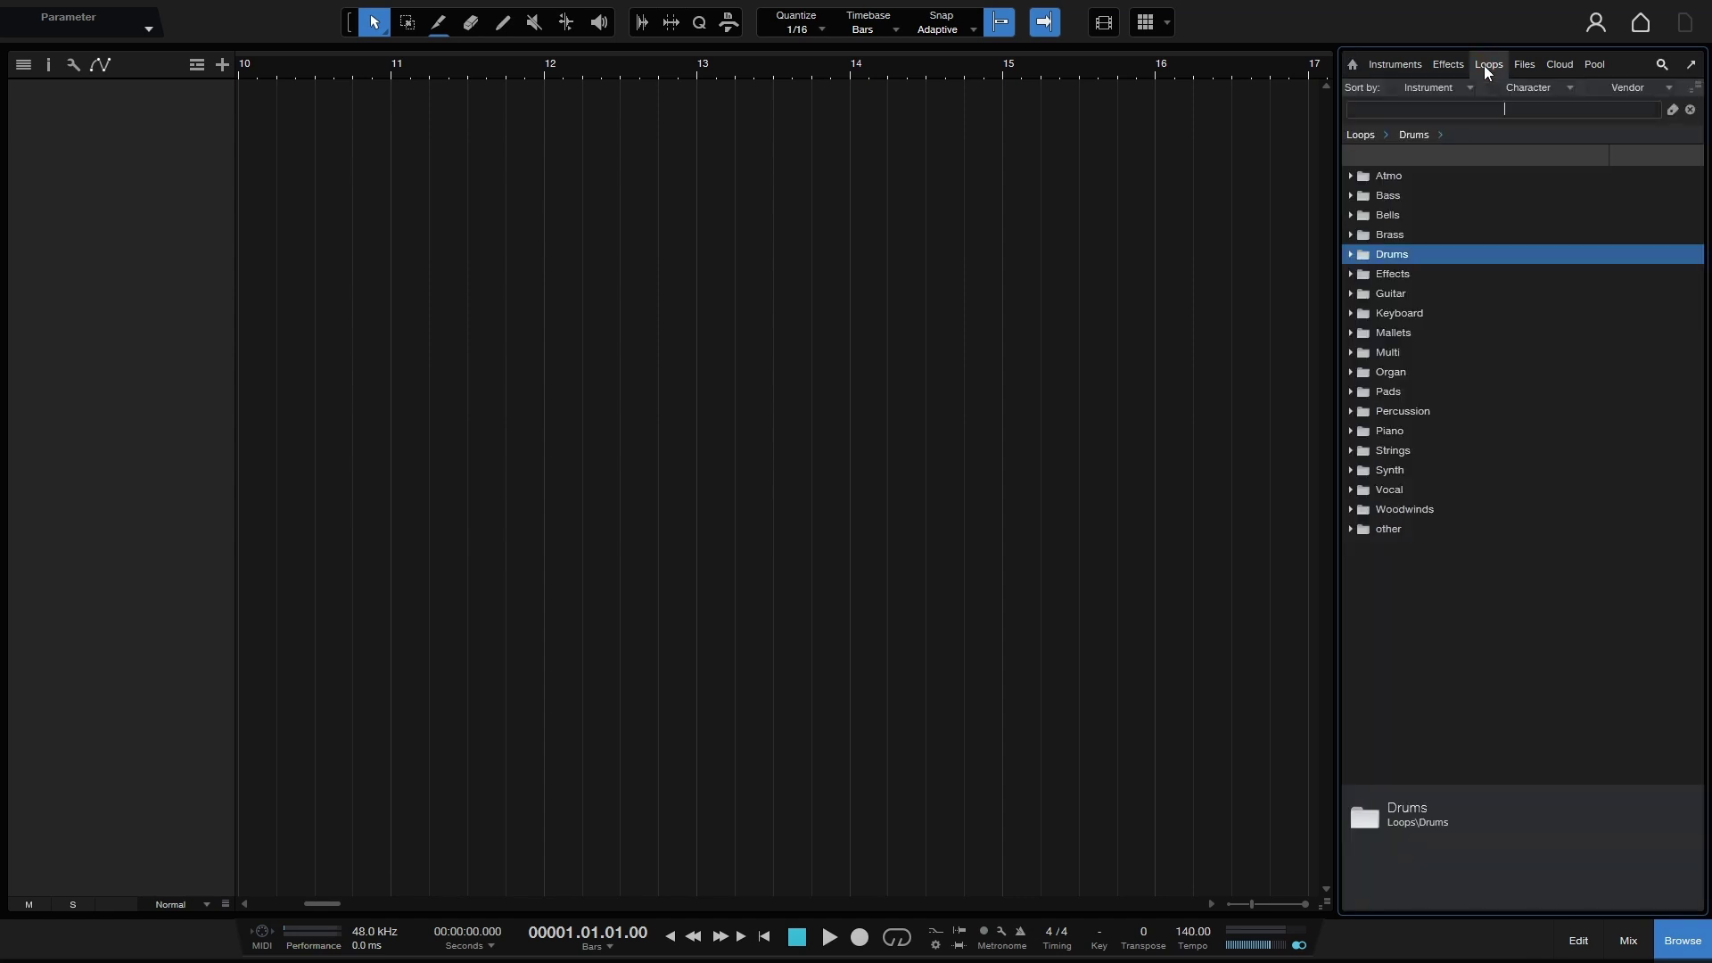
left_click(1351, 255)
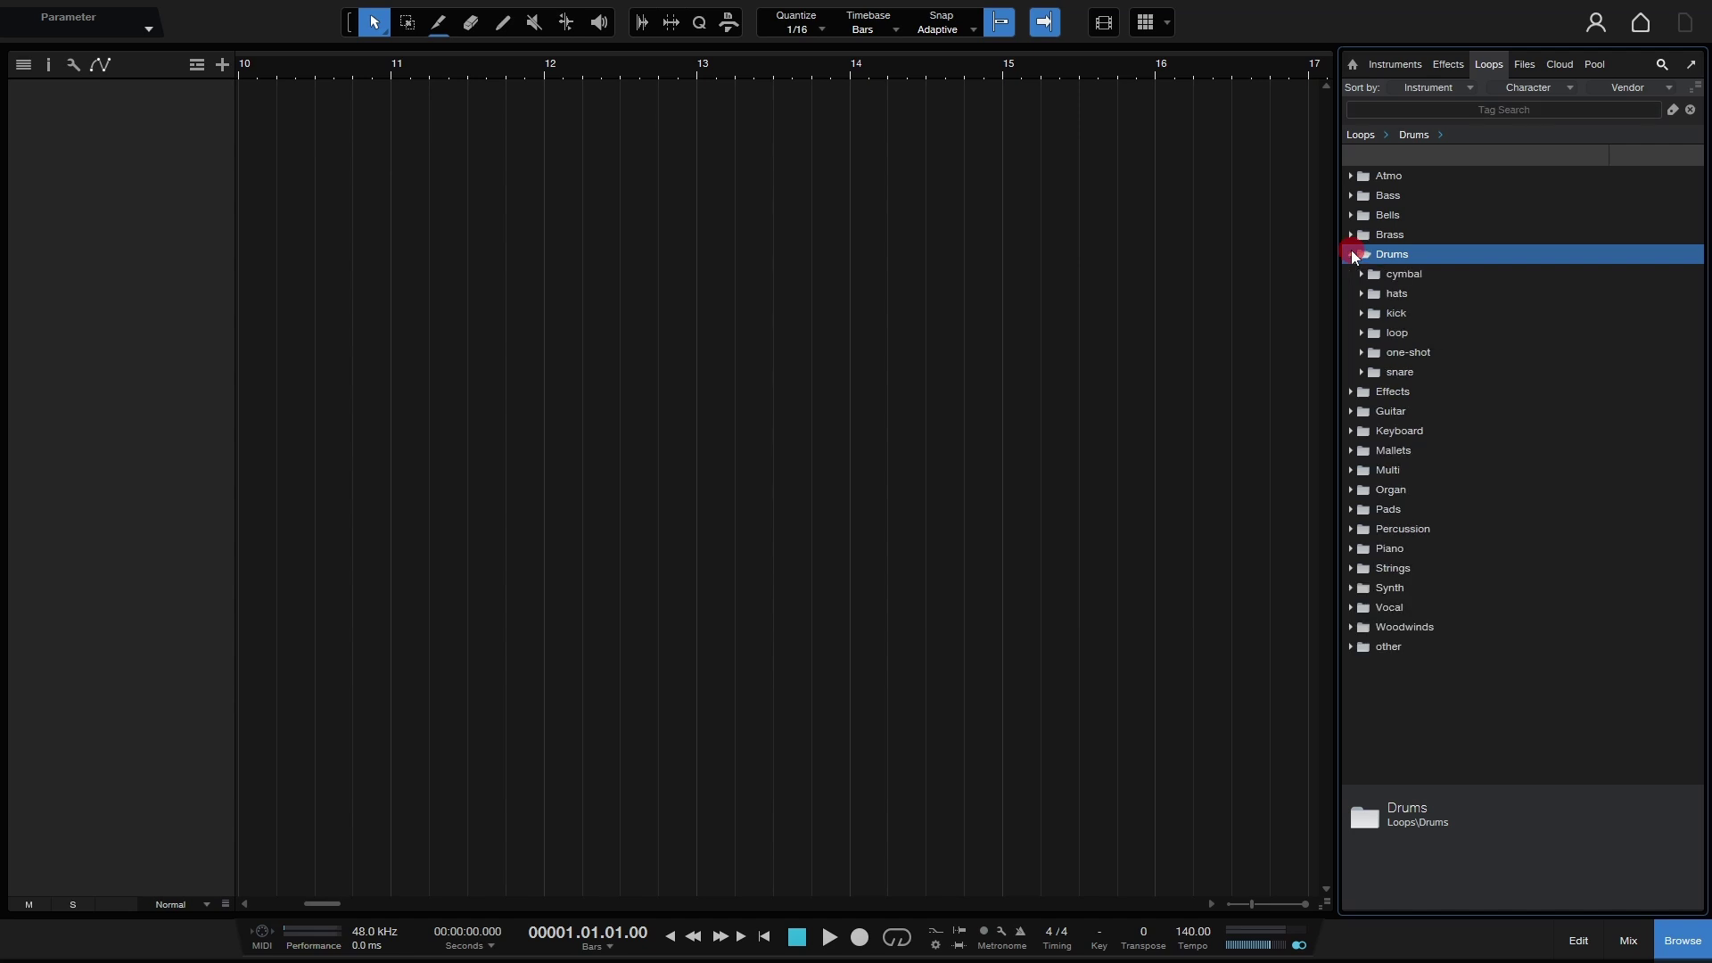
left_click(1362, 333)
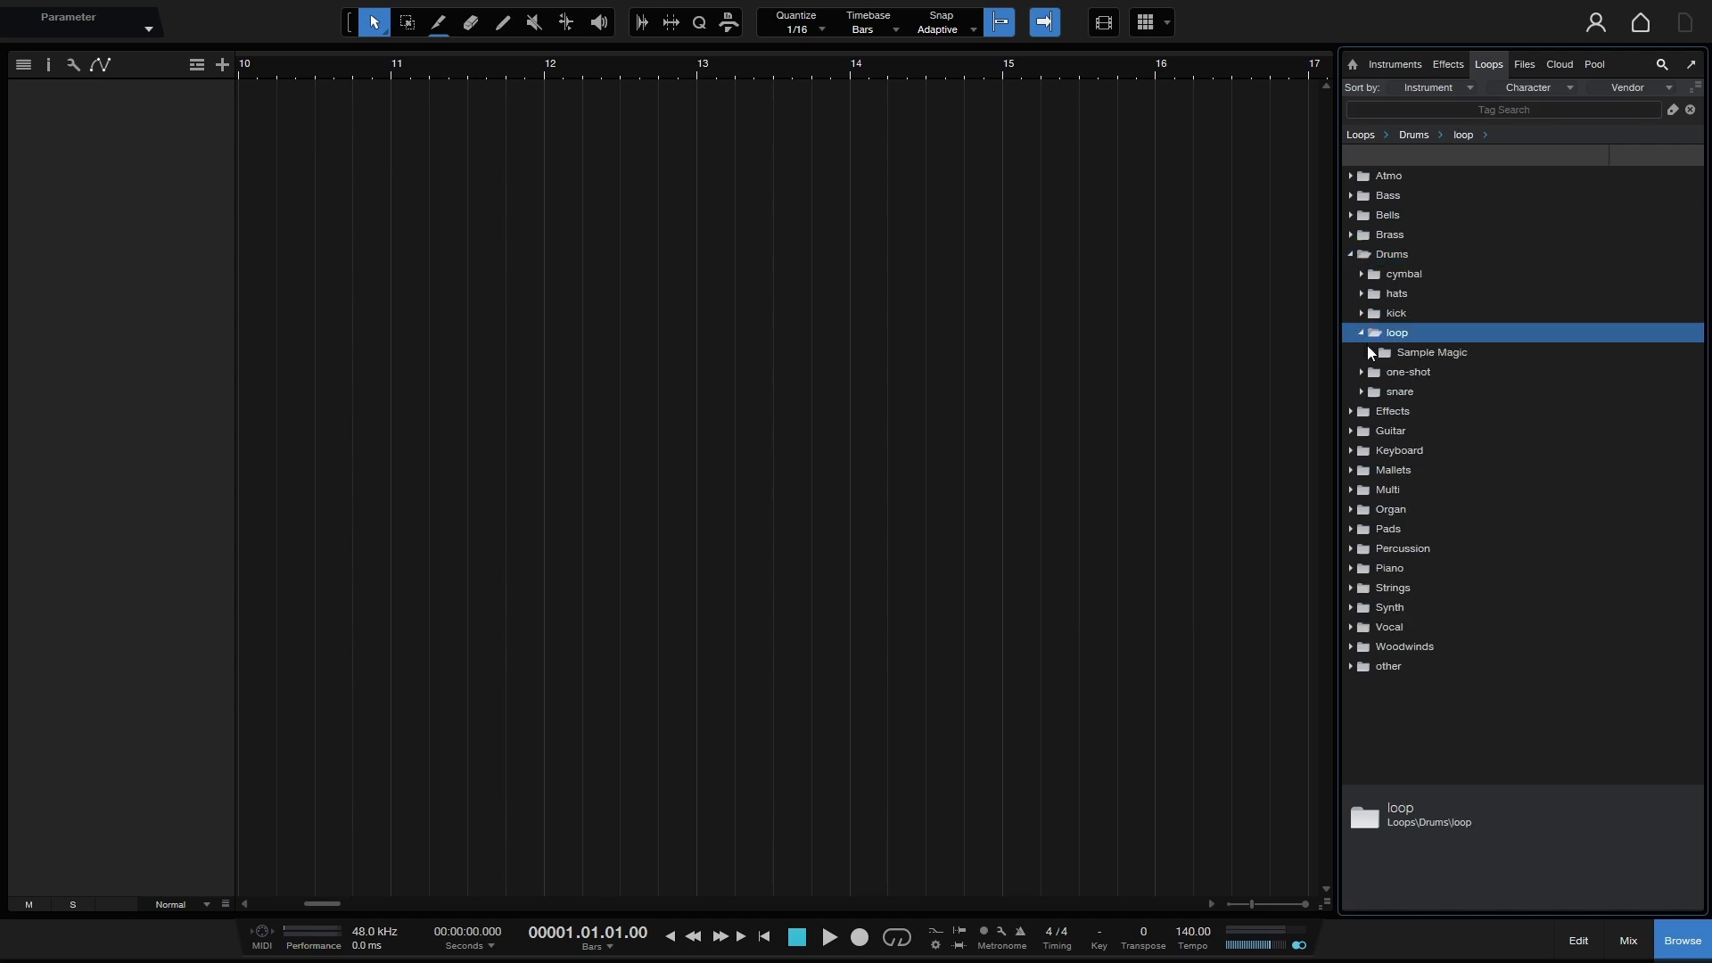
left_click(1372, 352)
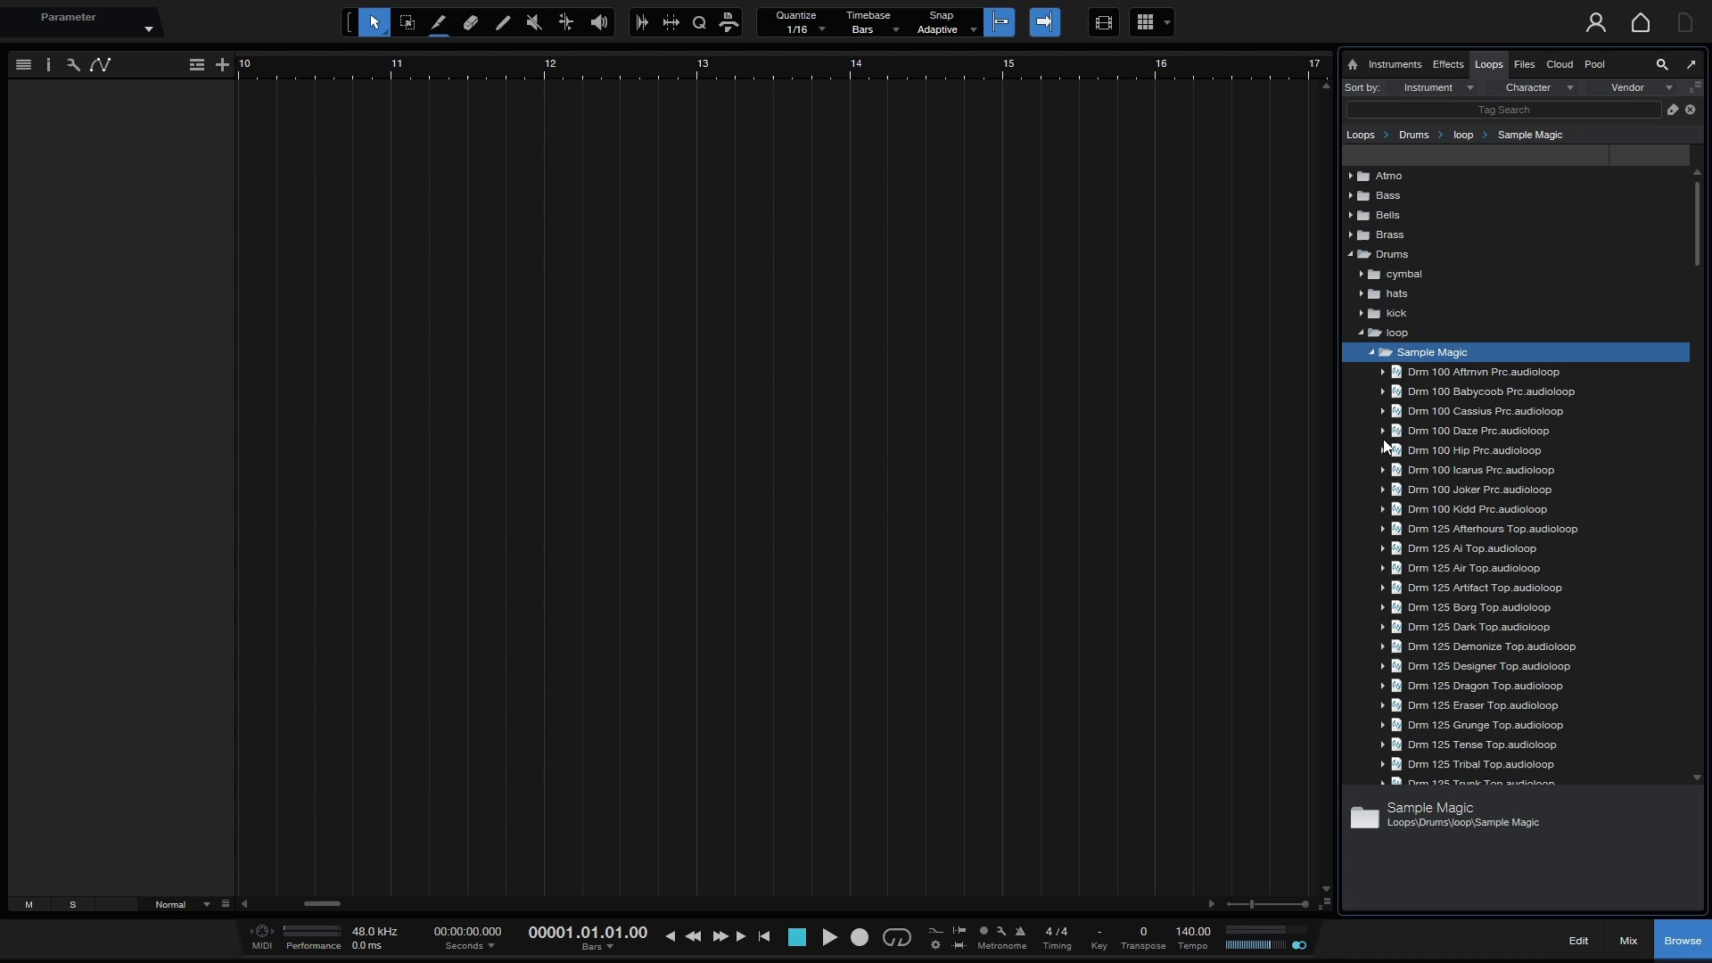
left_click_drag(1339, 510, 889, 482)
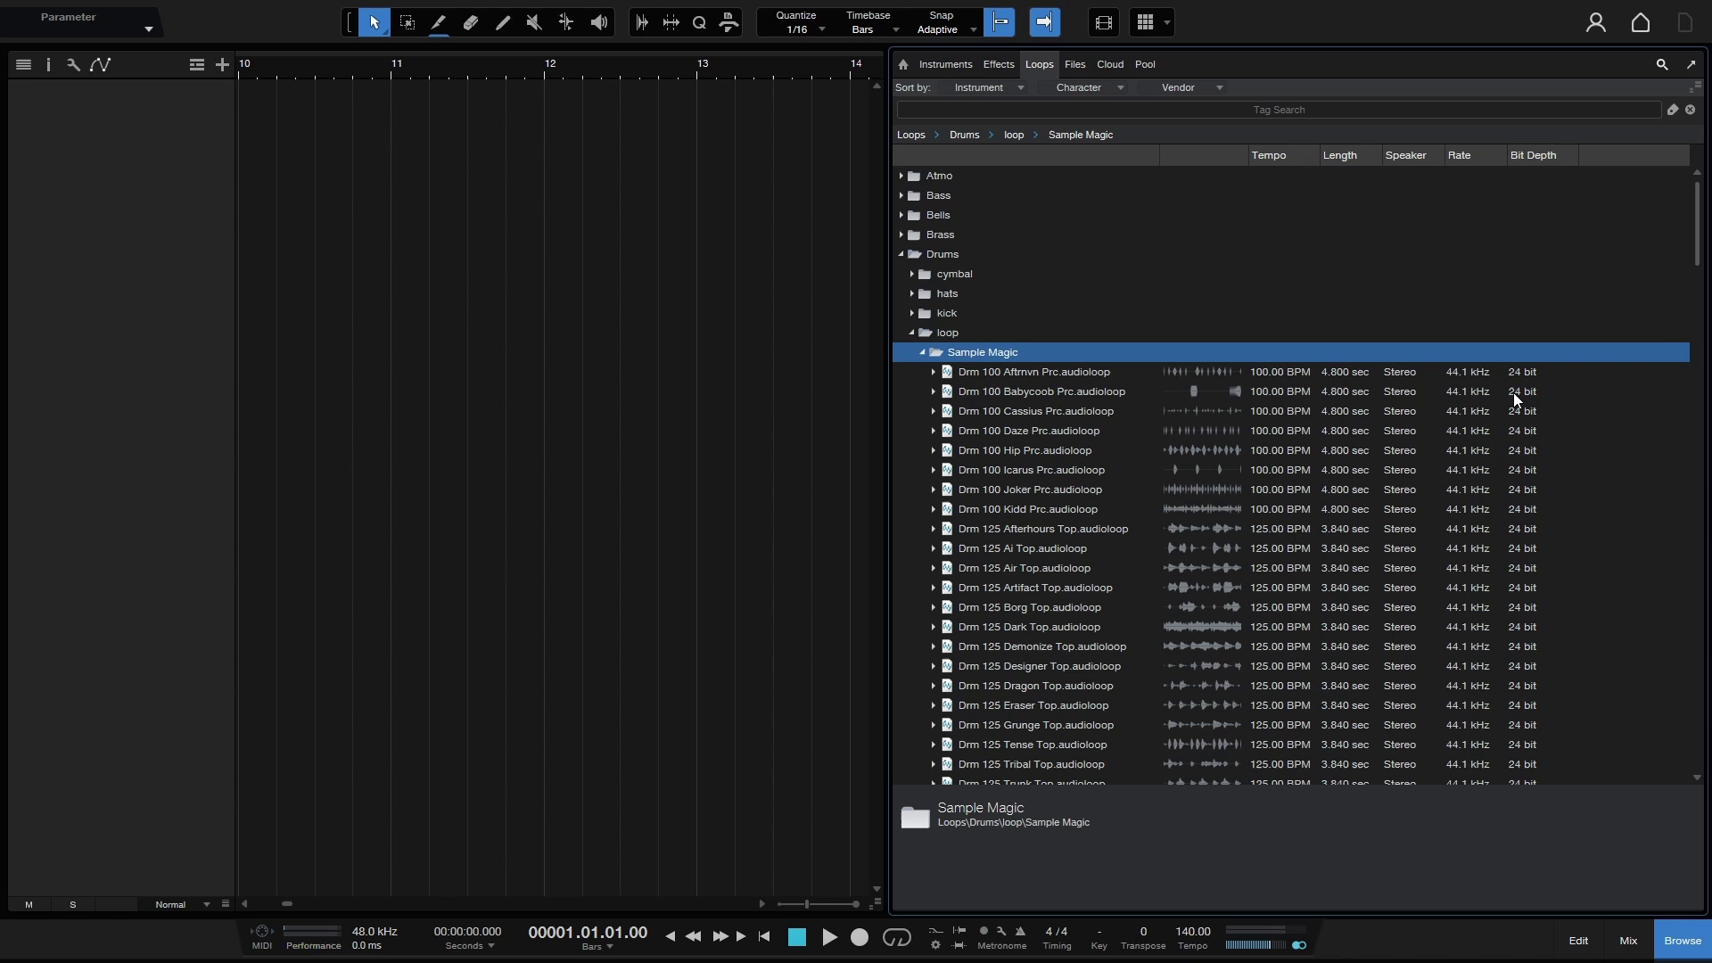
- Show the Sample Magic loops as large rows, then narrow the browser again
left_click(1695, 90)
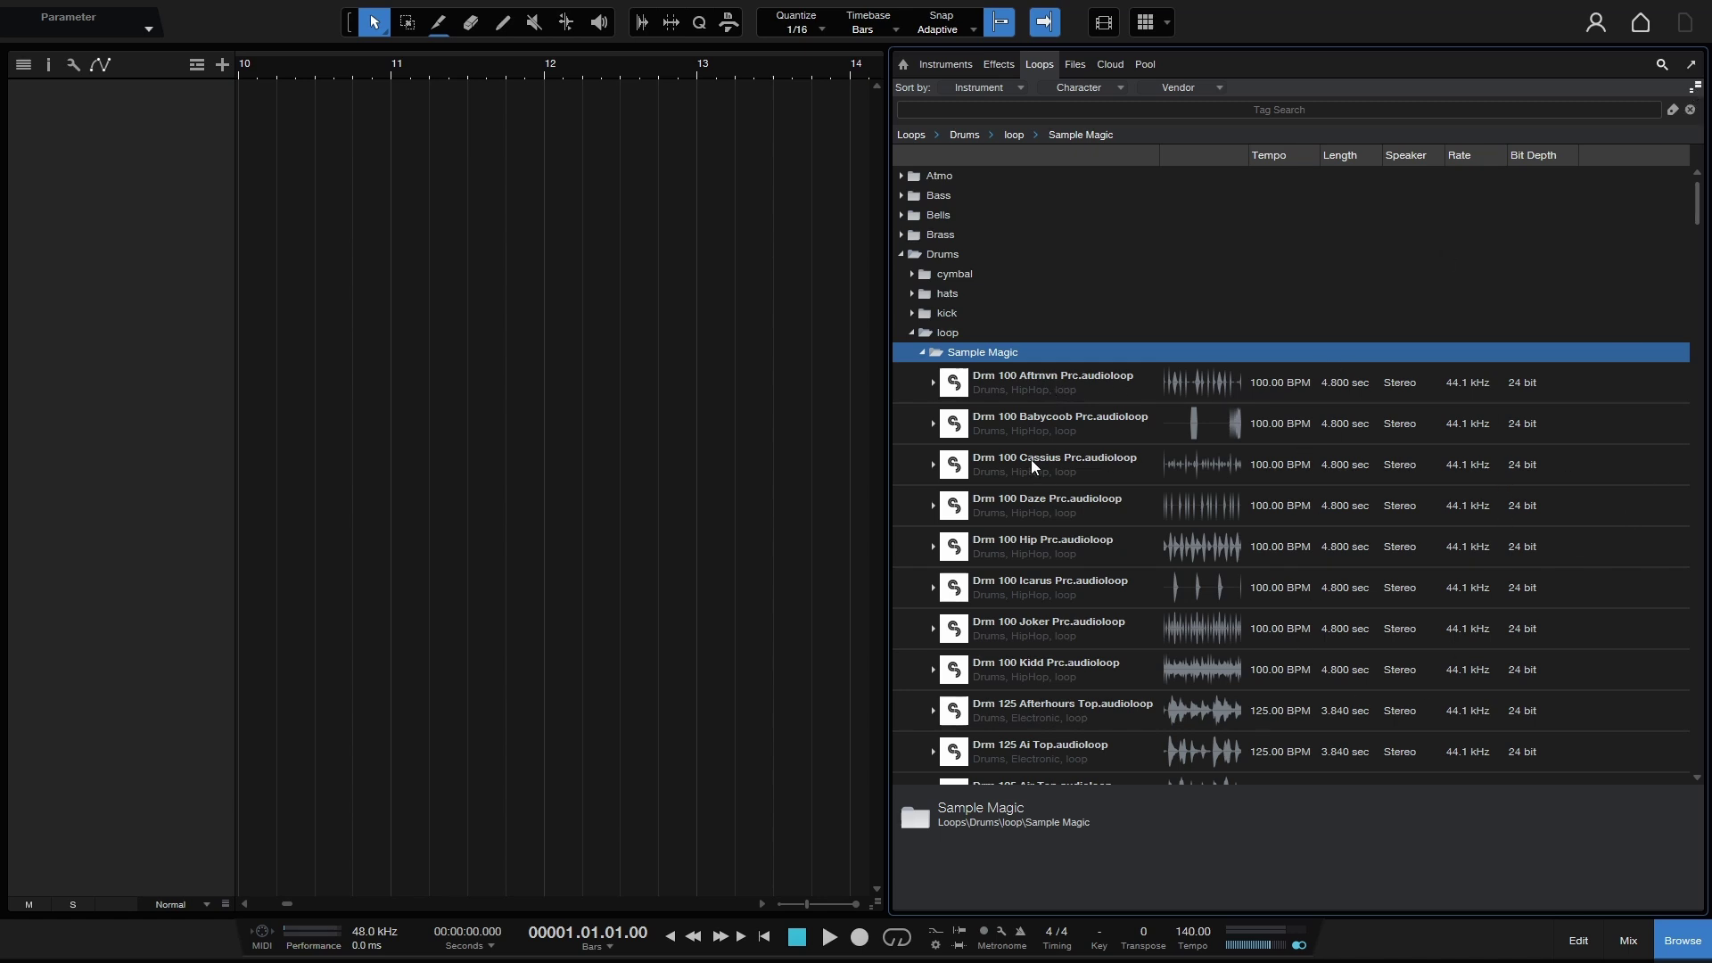
left_click_drag(887, 505, 1295, 508)
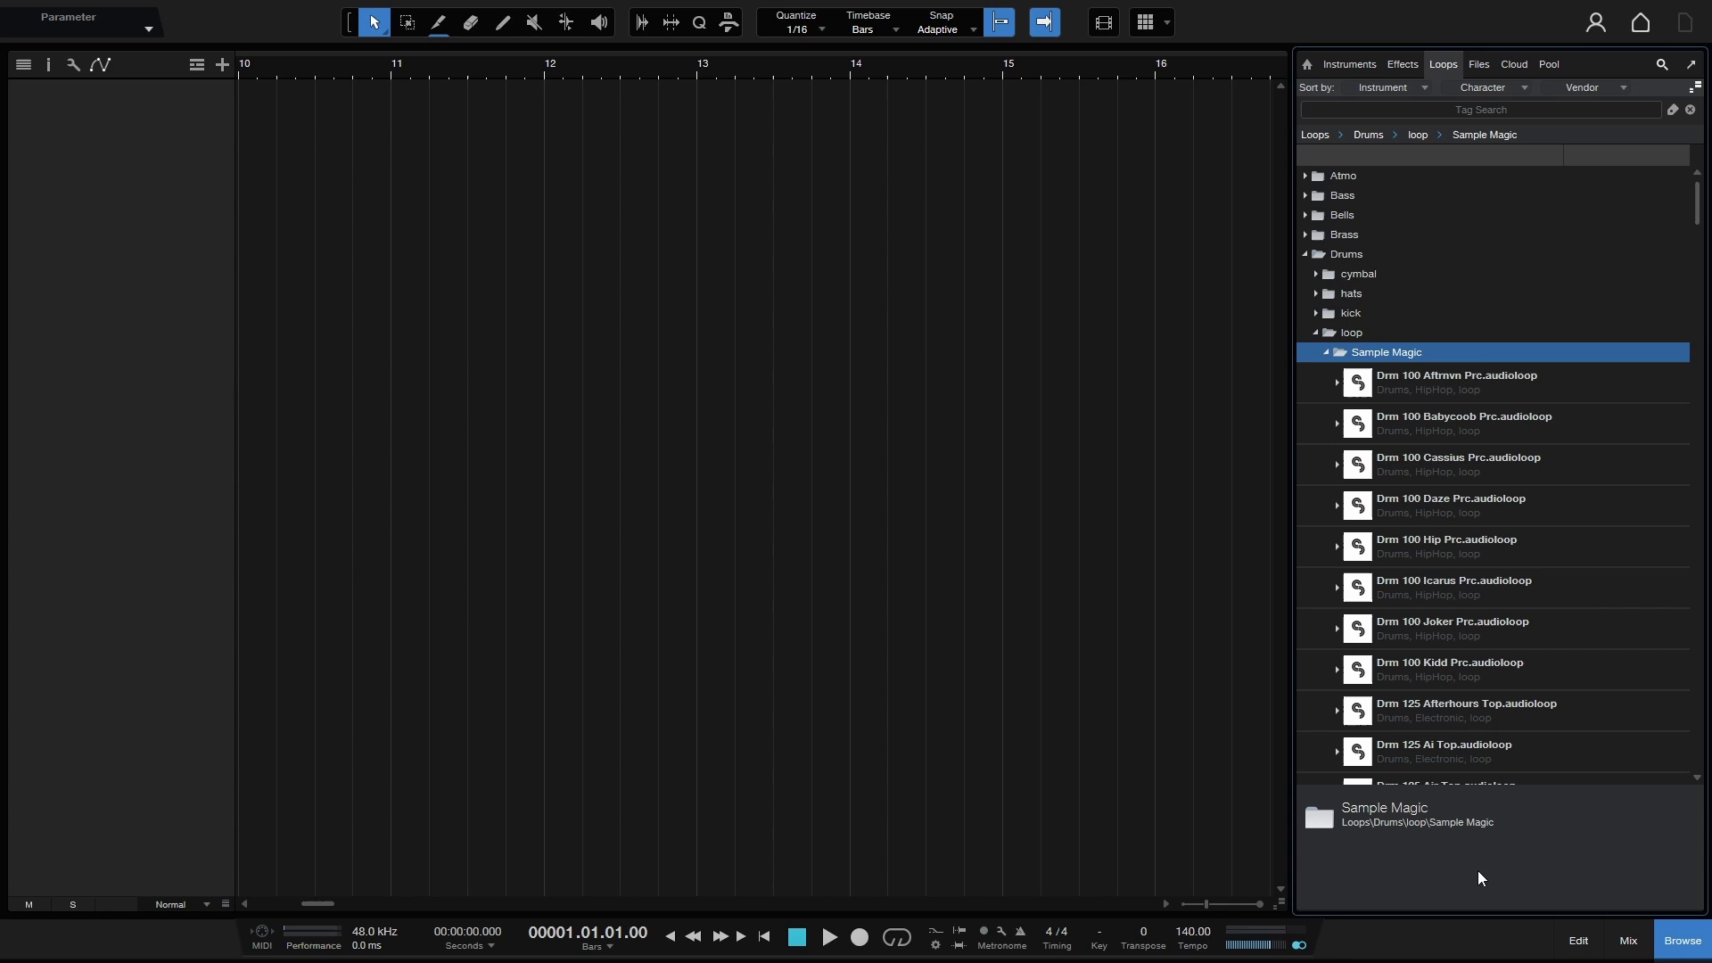
- Preview the Drm 100 Aftrmvn Prc loop at 100 BPM, then stop its playback
left_click(1427, 389)
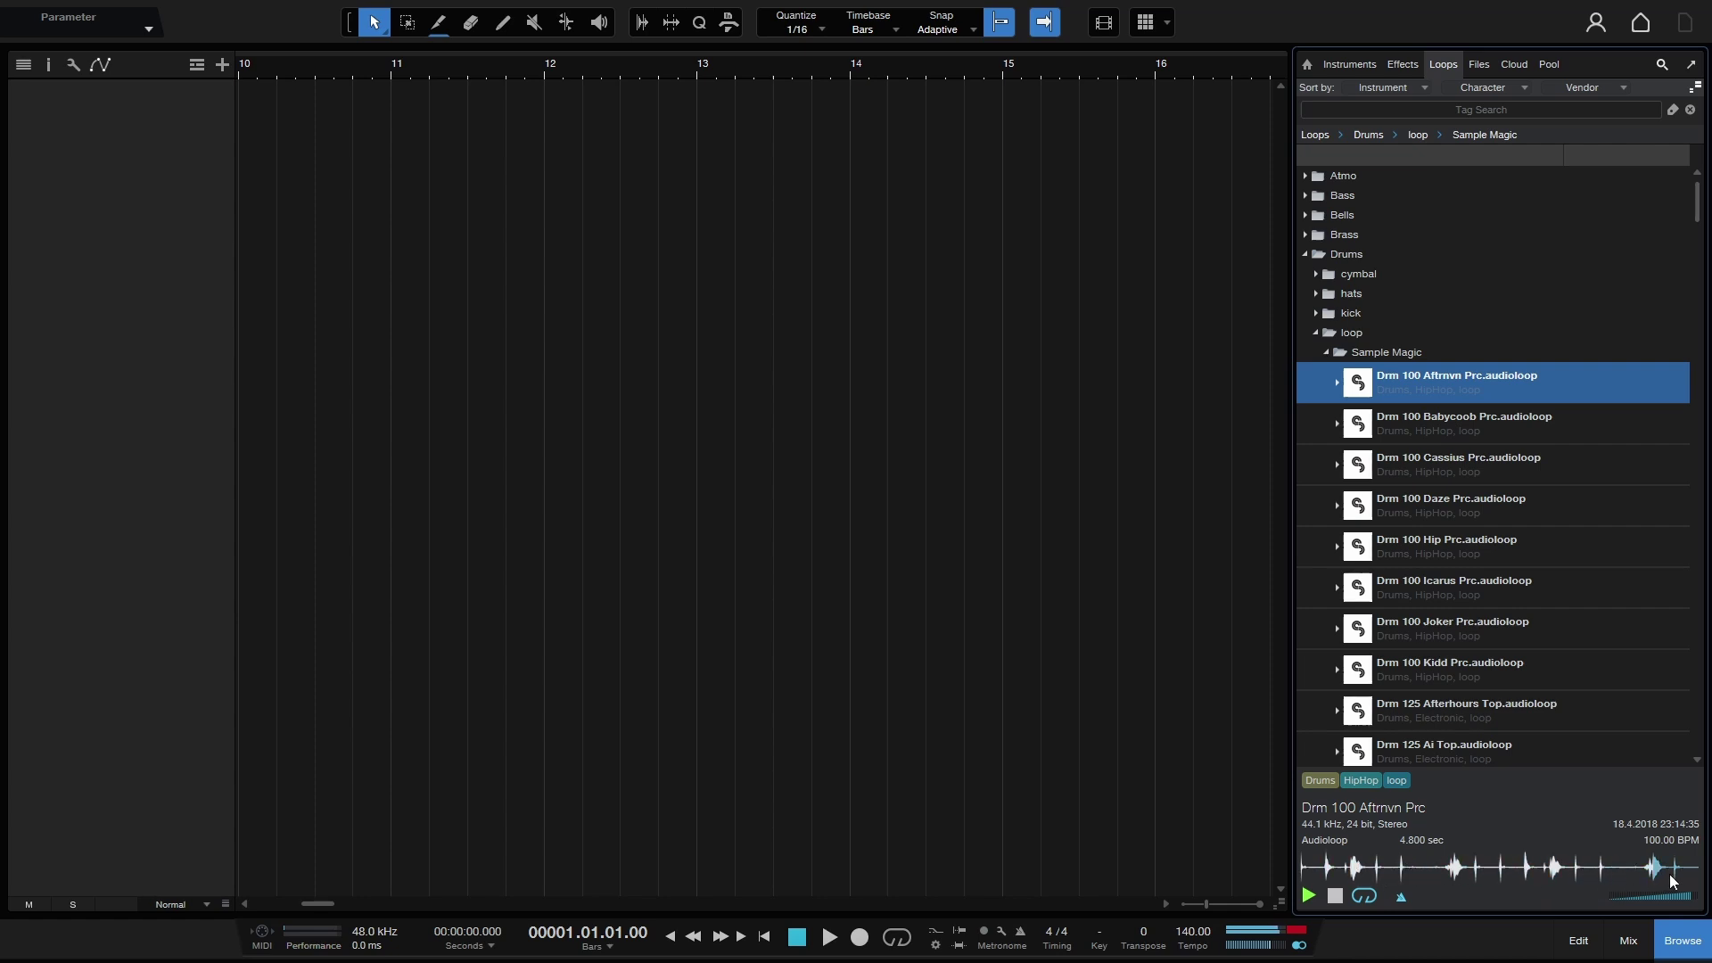
left_click(1335, 897)
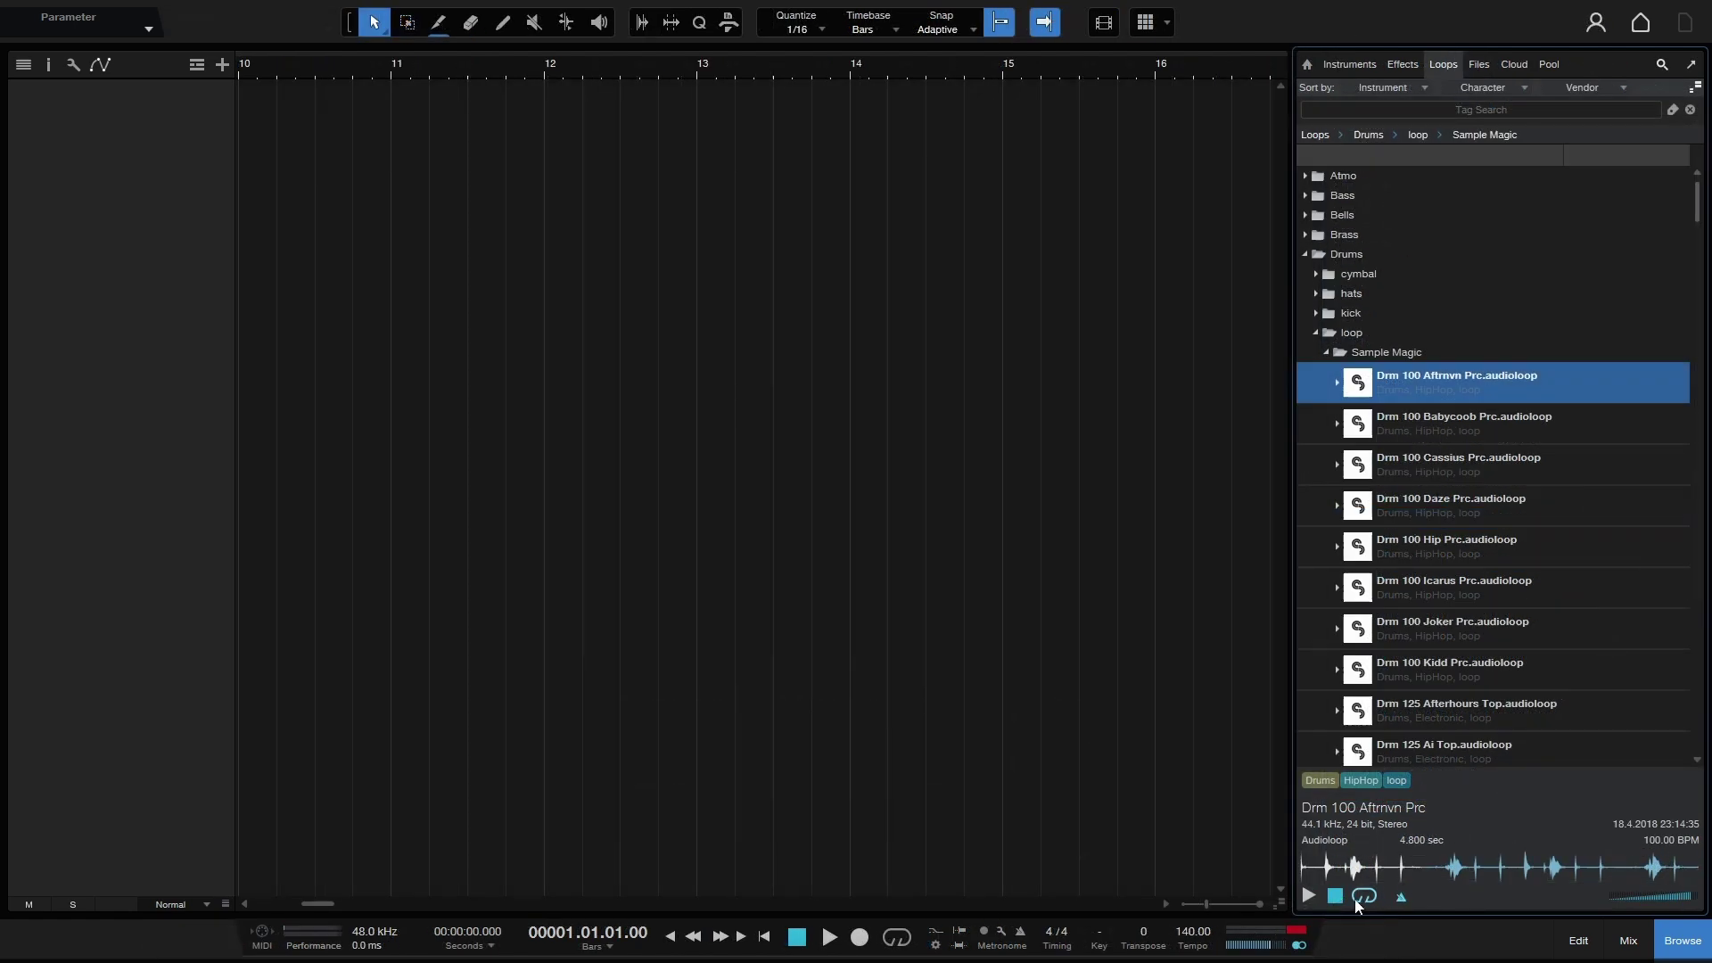
left_click(1335, 895)
- Filter the loops by the kick tag in Tag Search, then remove the kick tag
left_click(1661, 64)
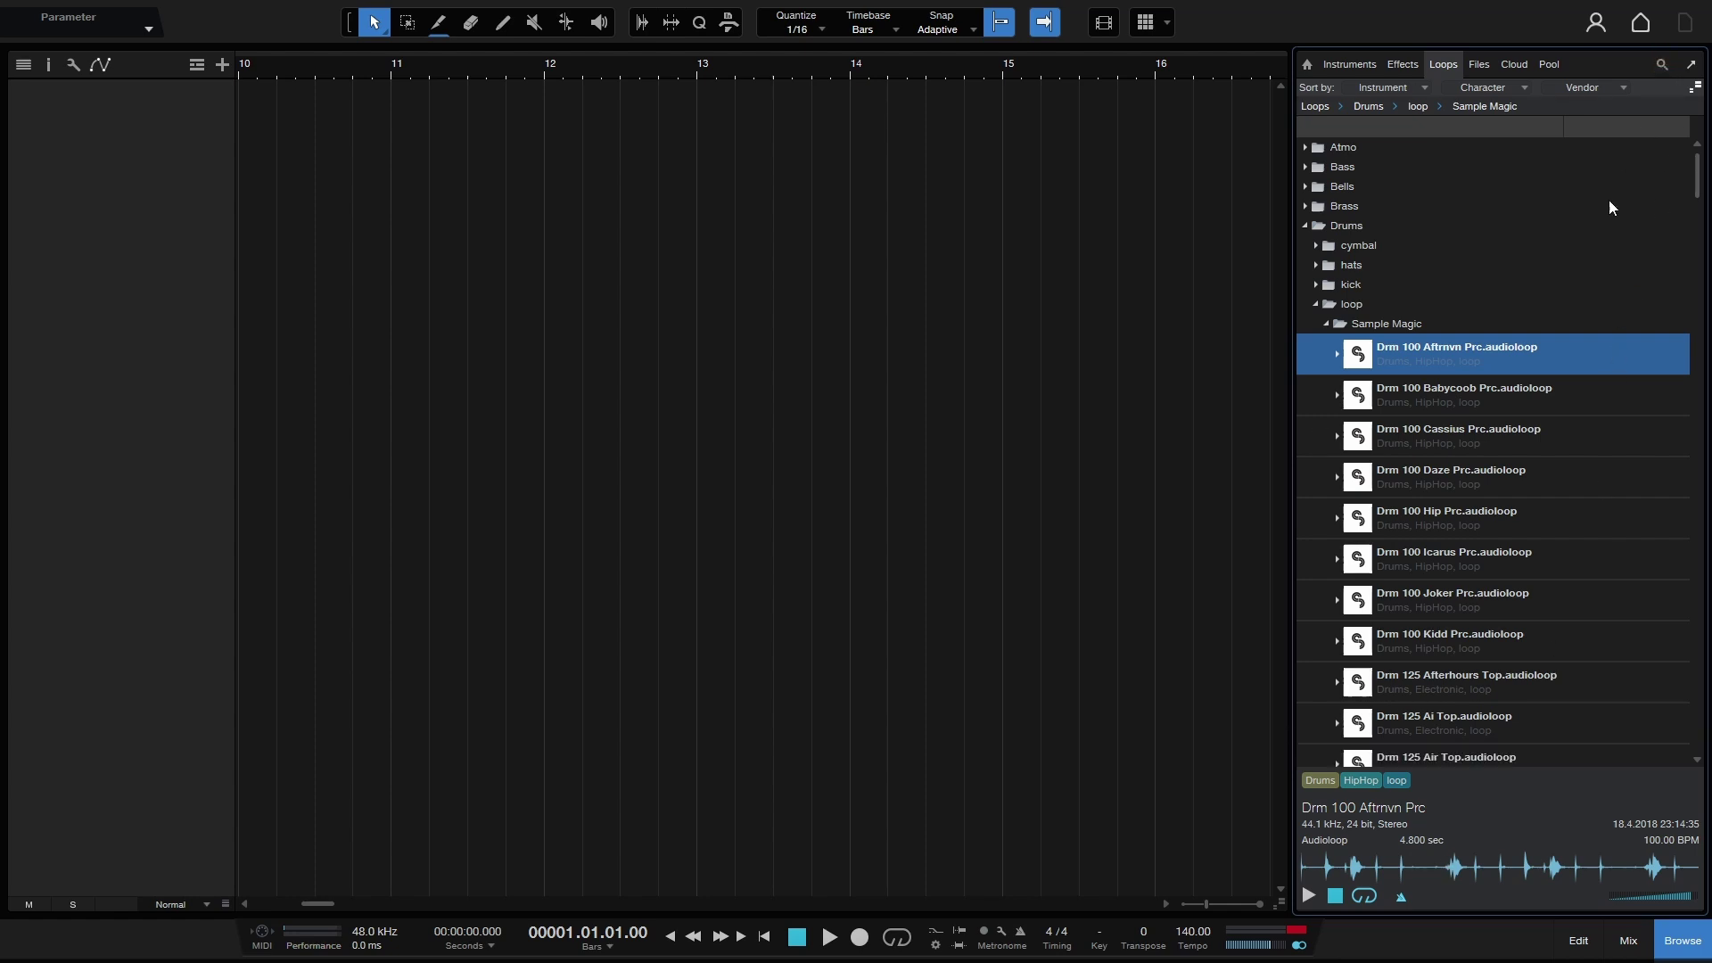
left_click(1661, 64)
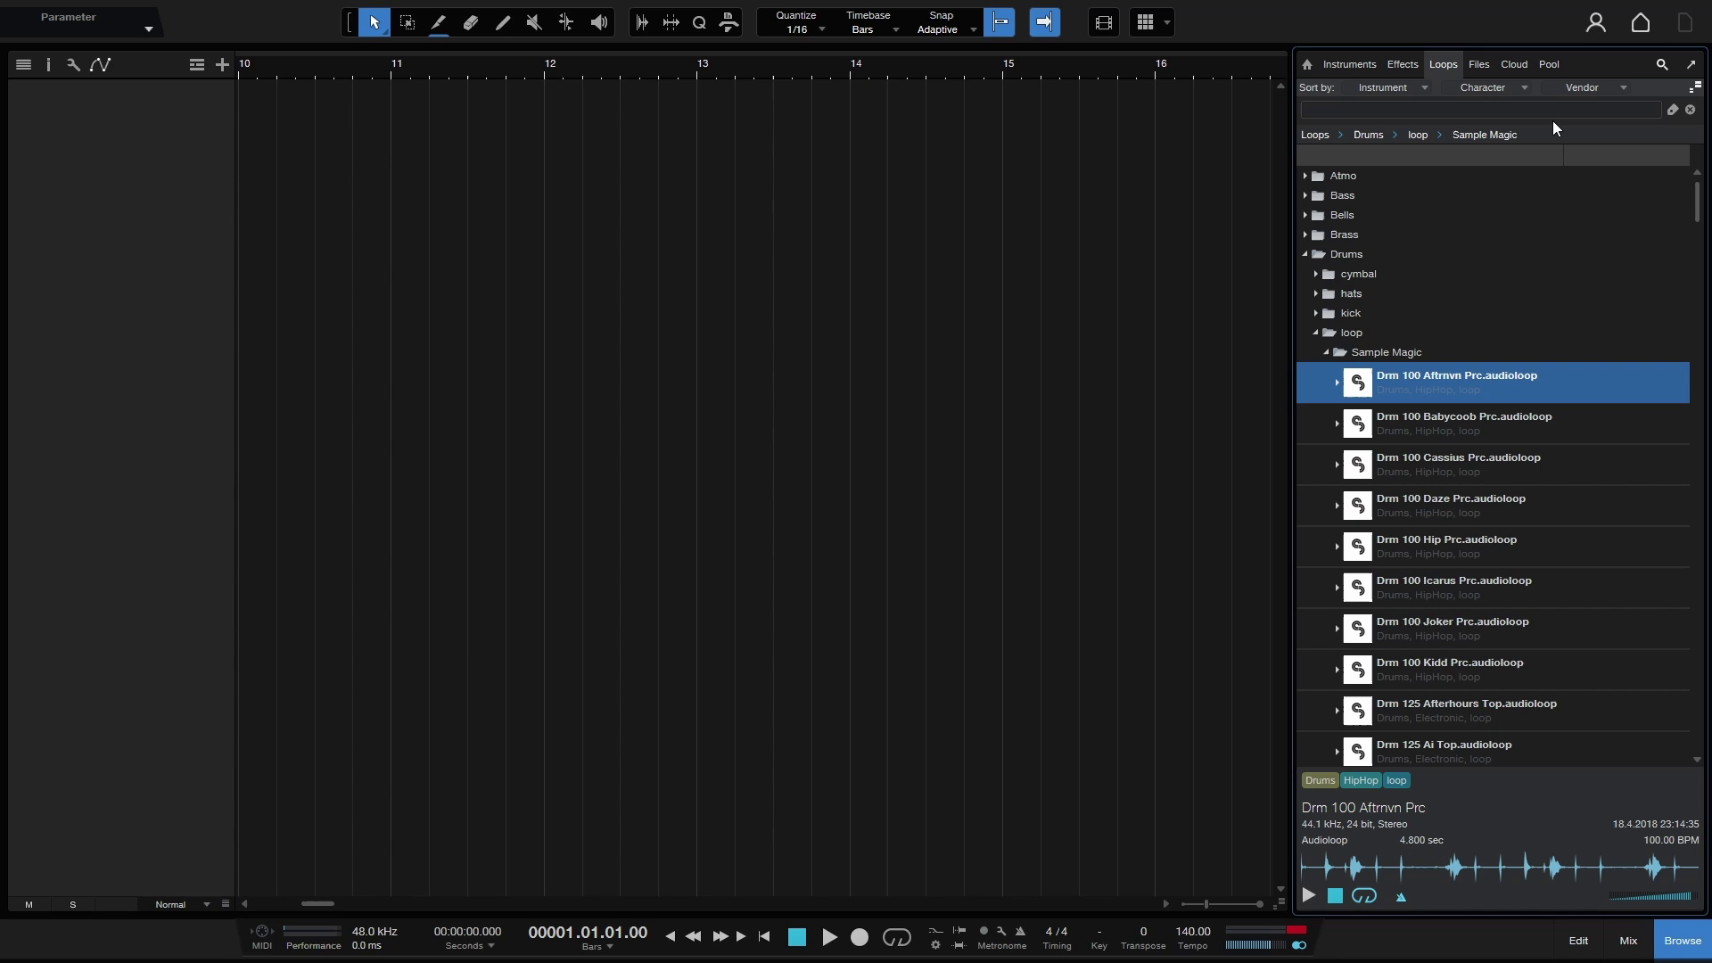
type("kick")
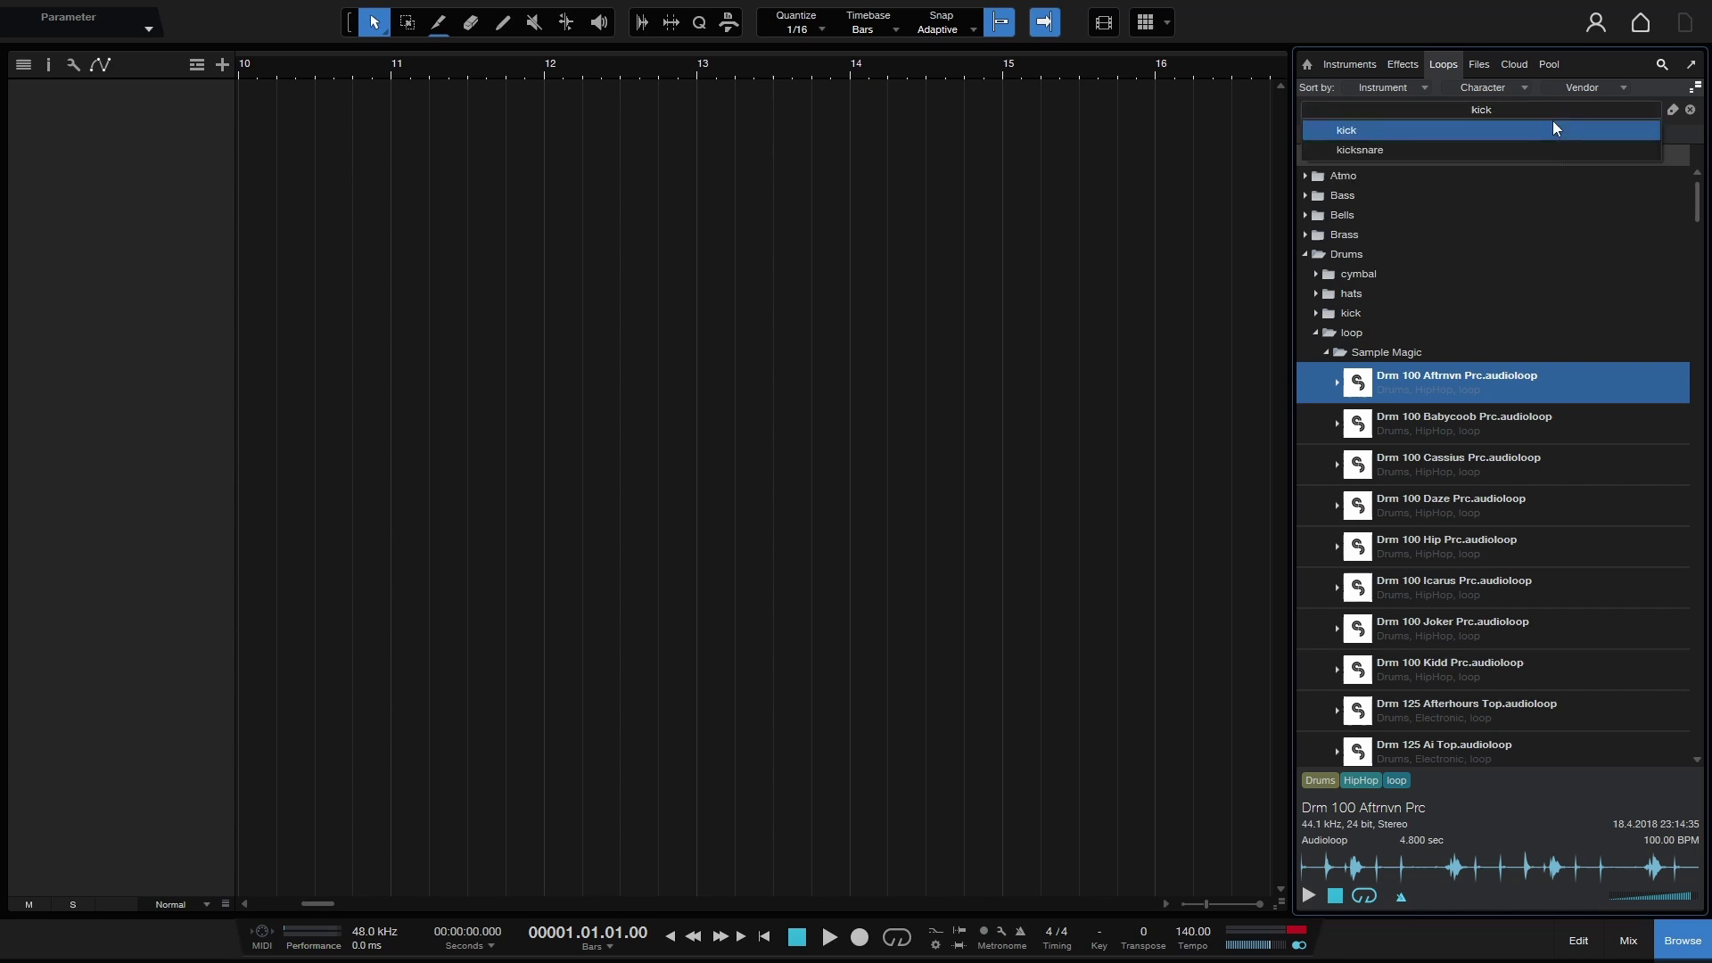
left_click(1553, 127)
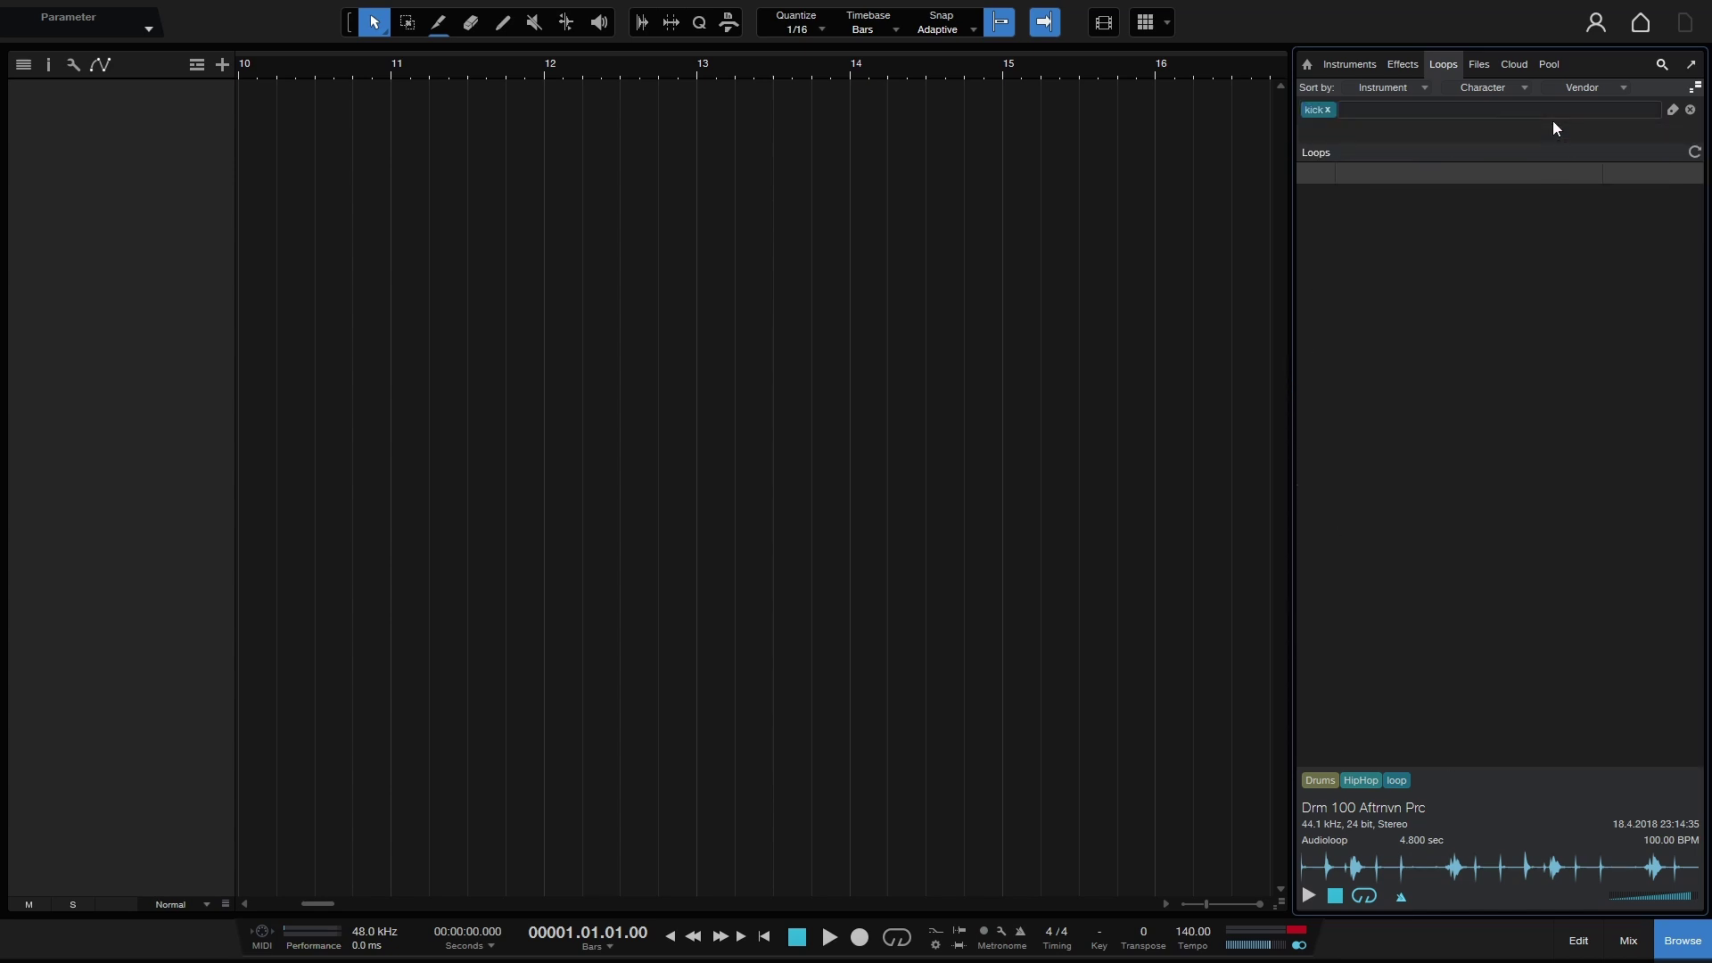
left_click(1326, 110)
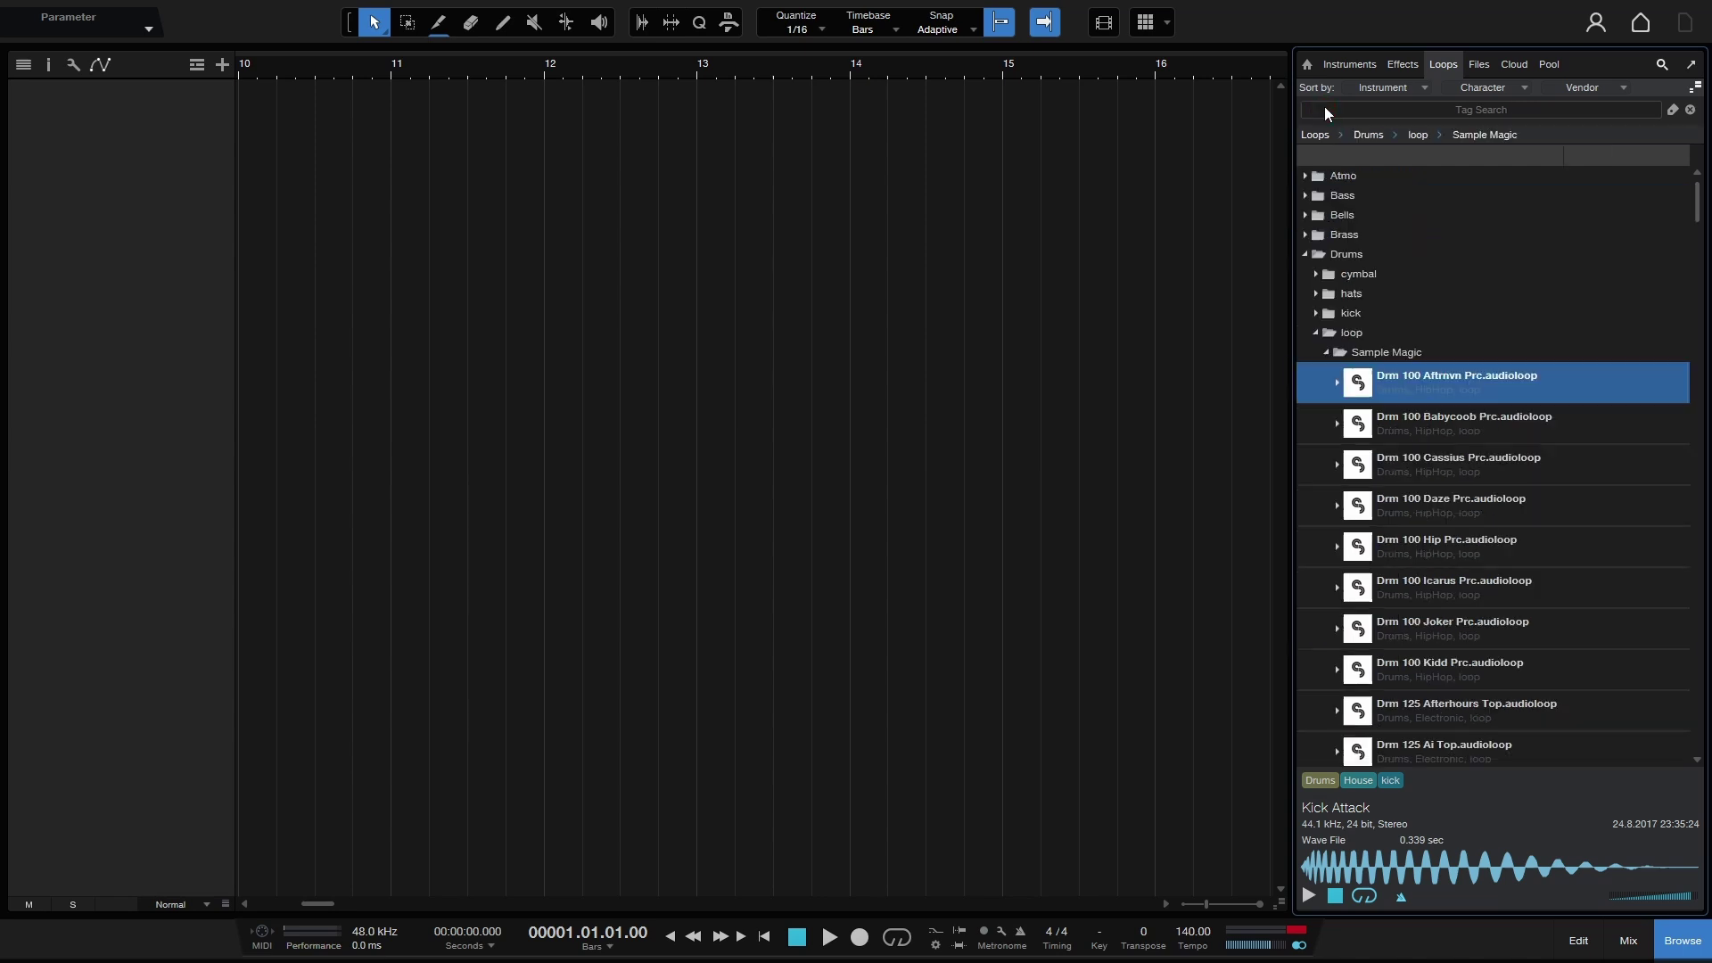
- Apply and remove the Rock and Jazz style tags, then return to the top-level Loops folder
left_click(1671, 112)
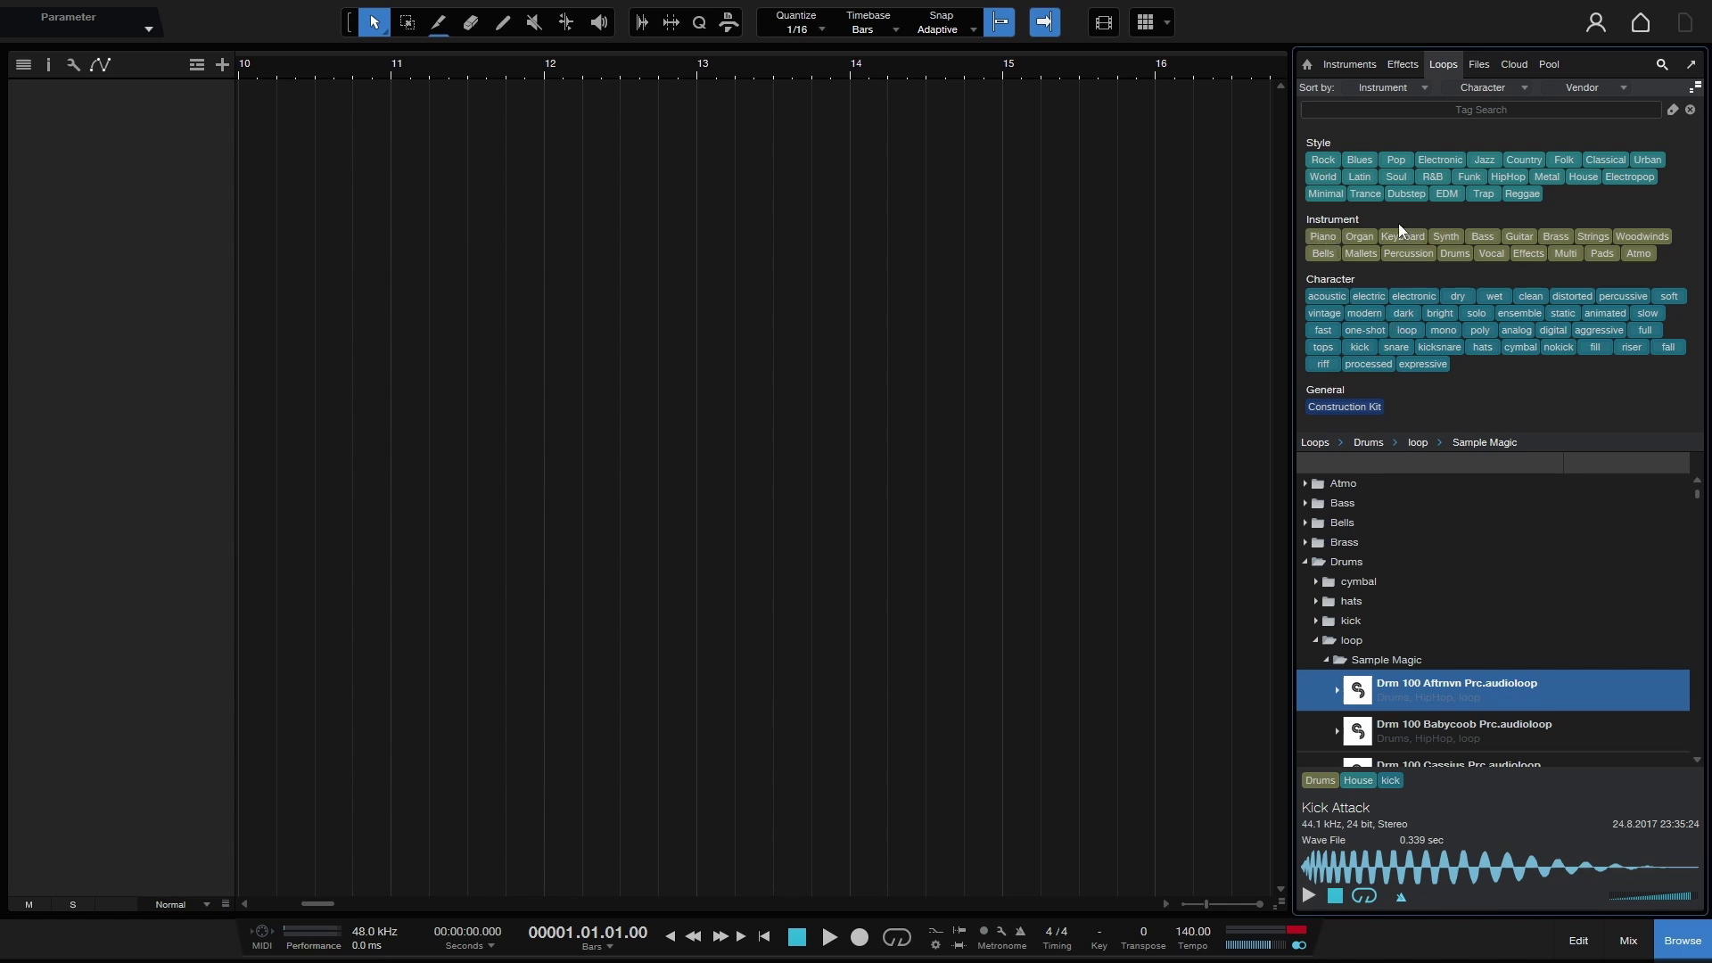
left_click(1323, 159)
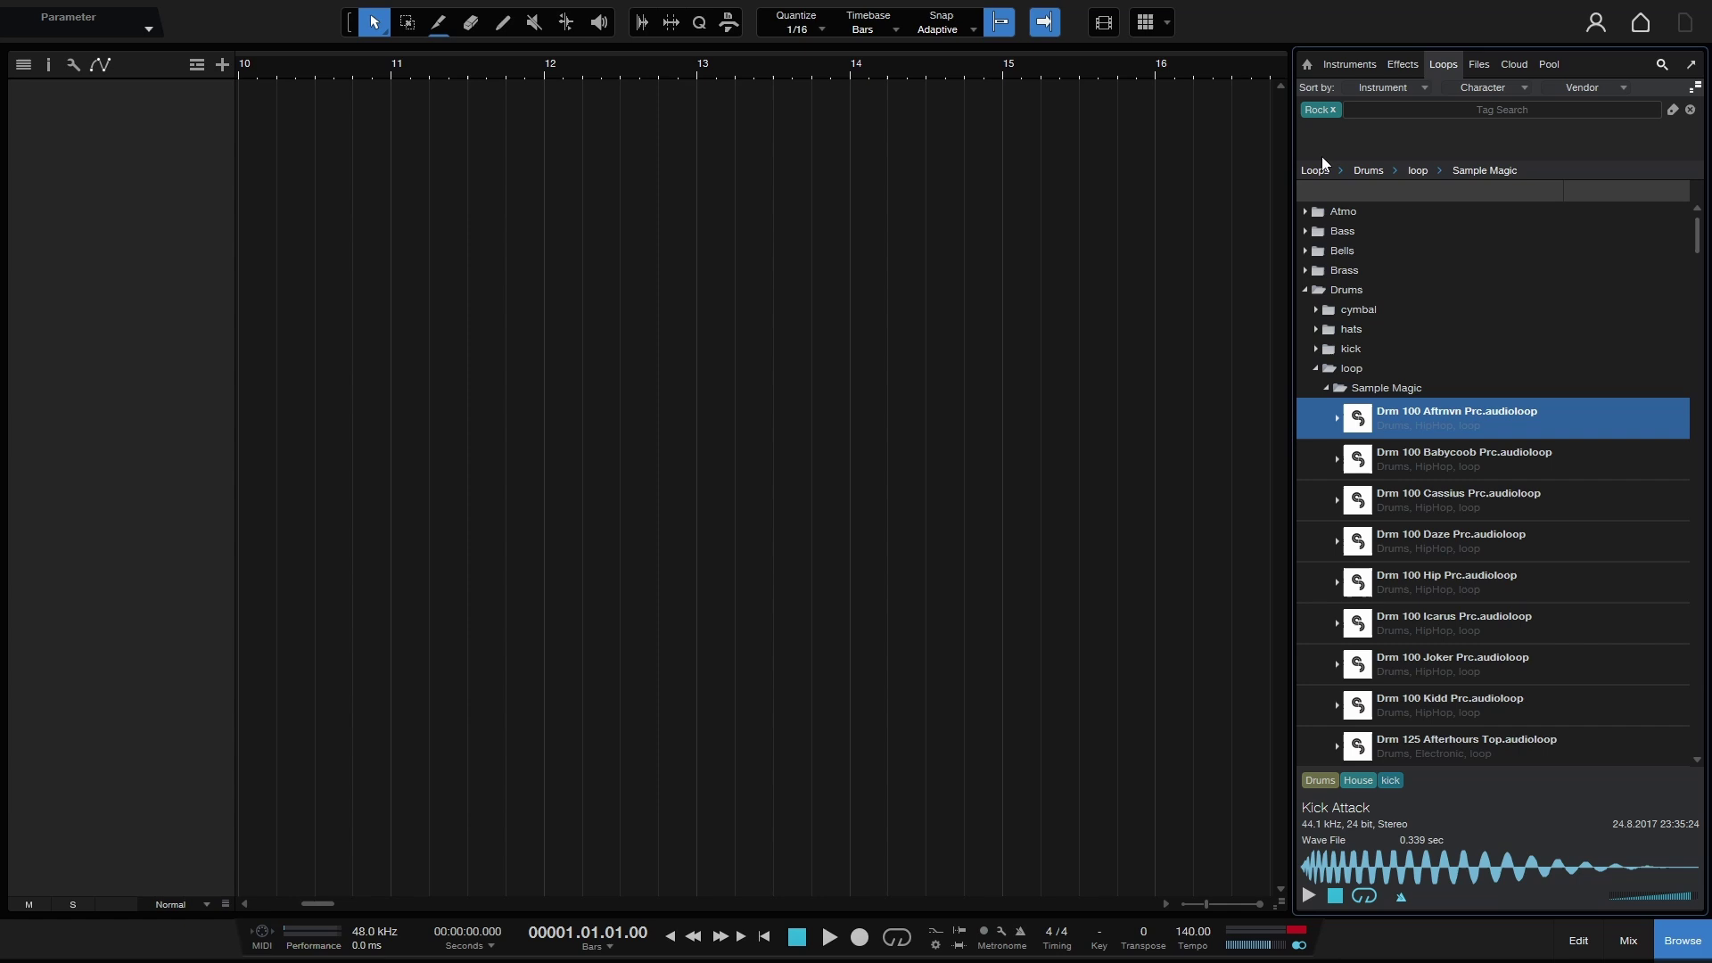
left_click(1332, 110)
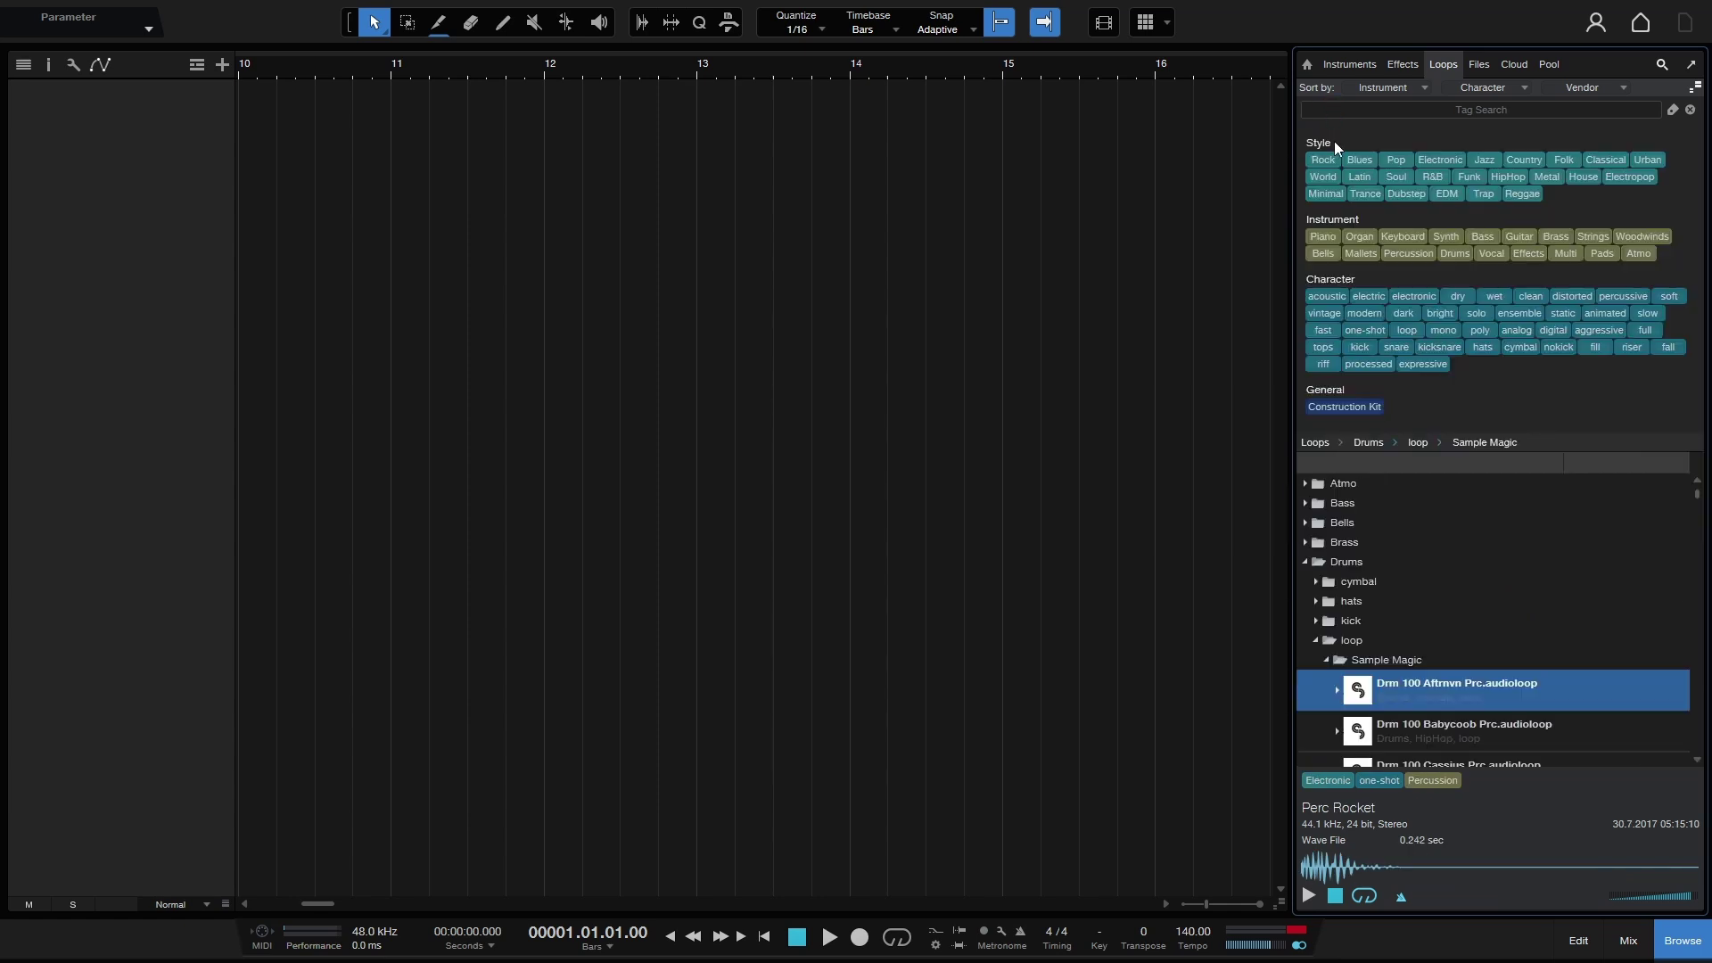
left_click(1482, 159)
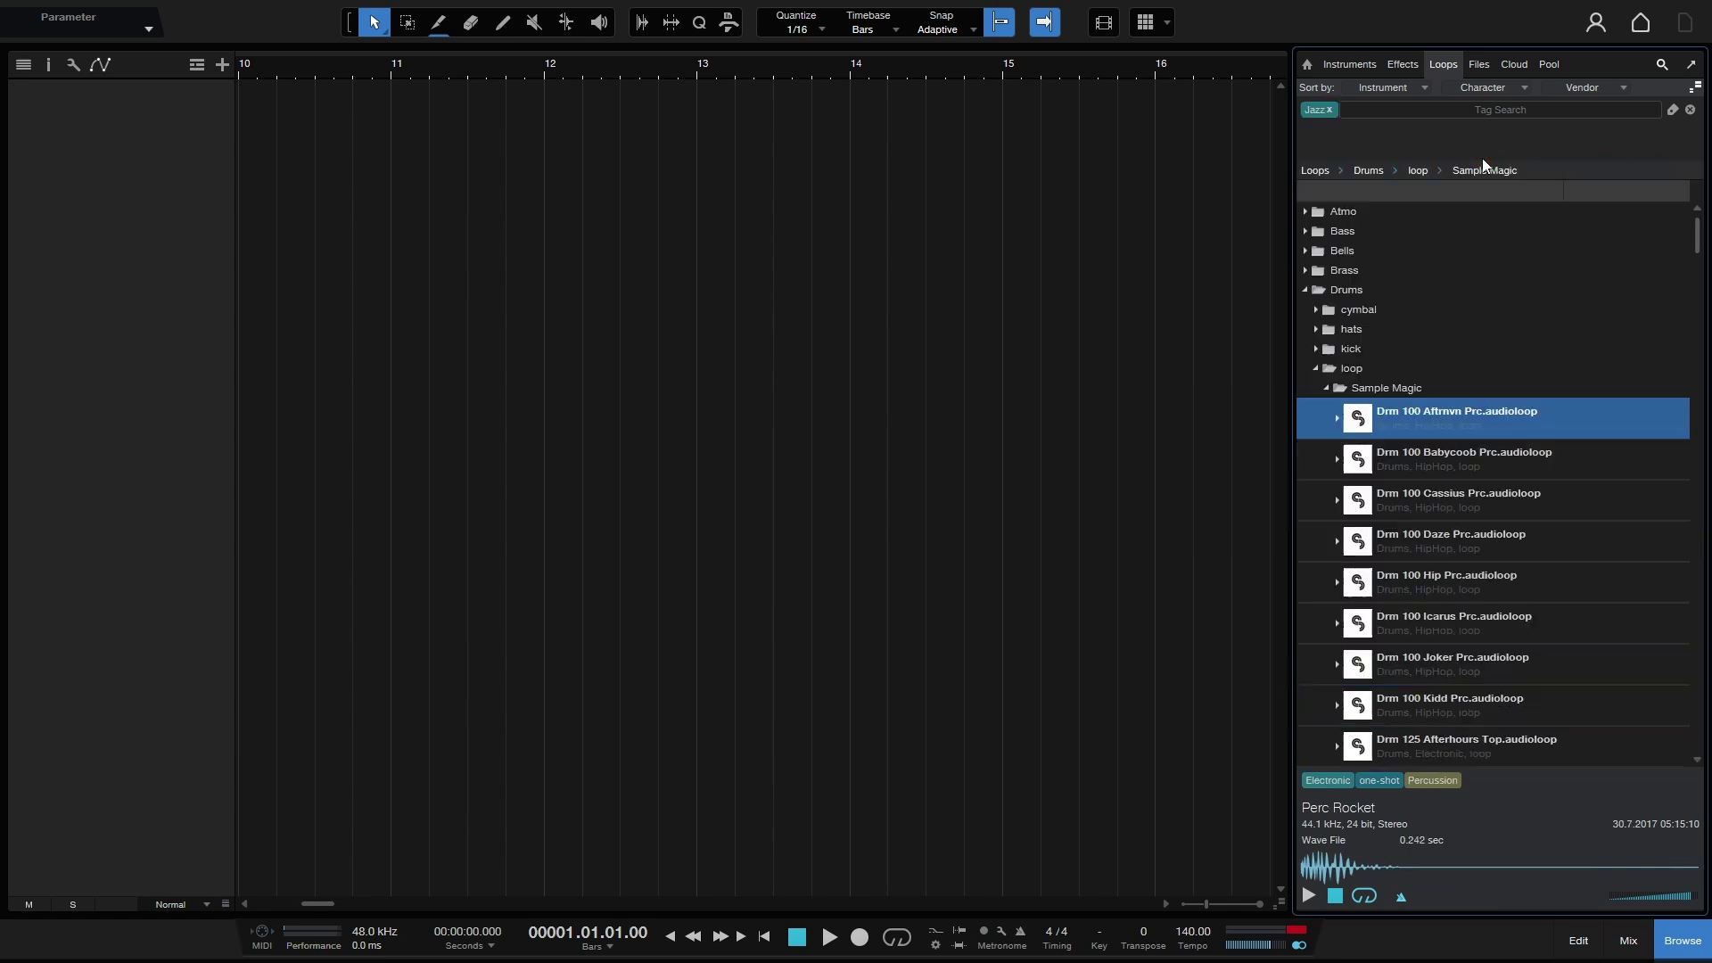
left_click(1327, 110)
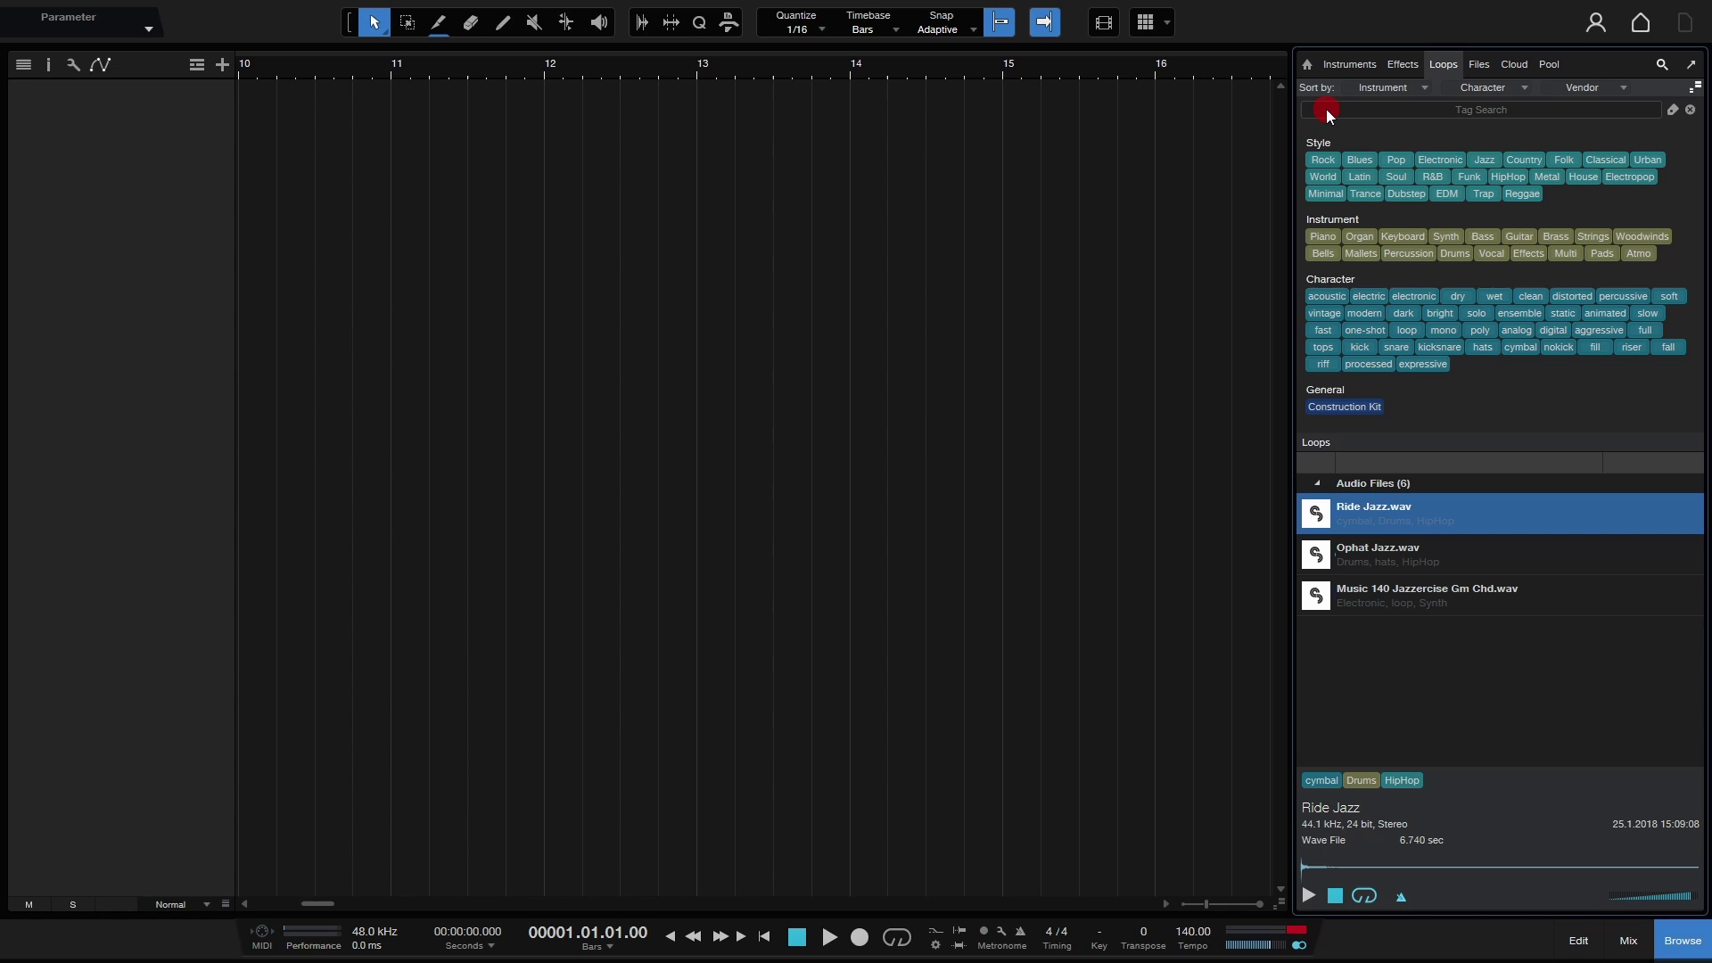
left_click(1315, 442)
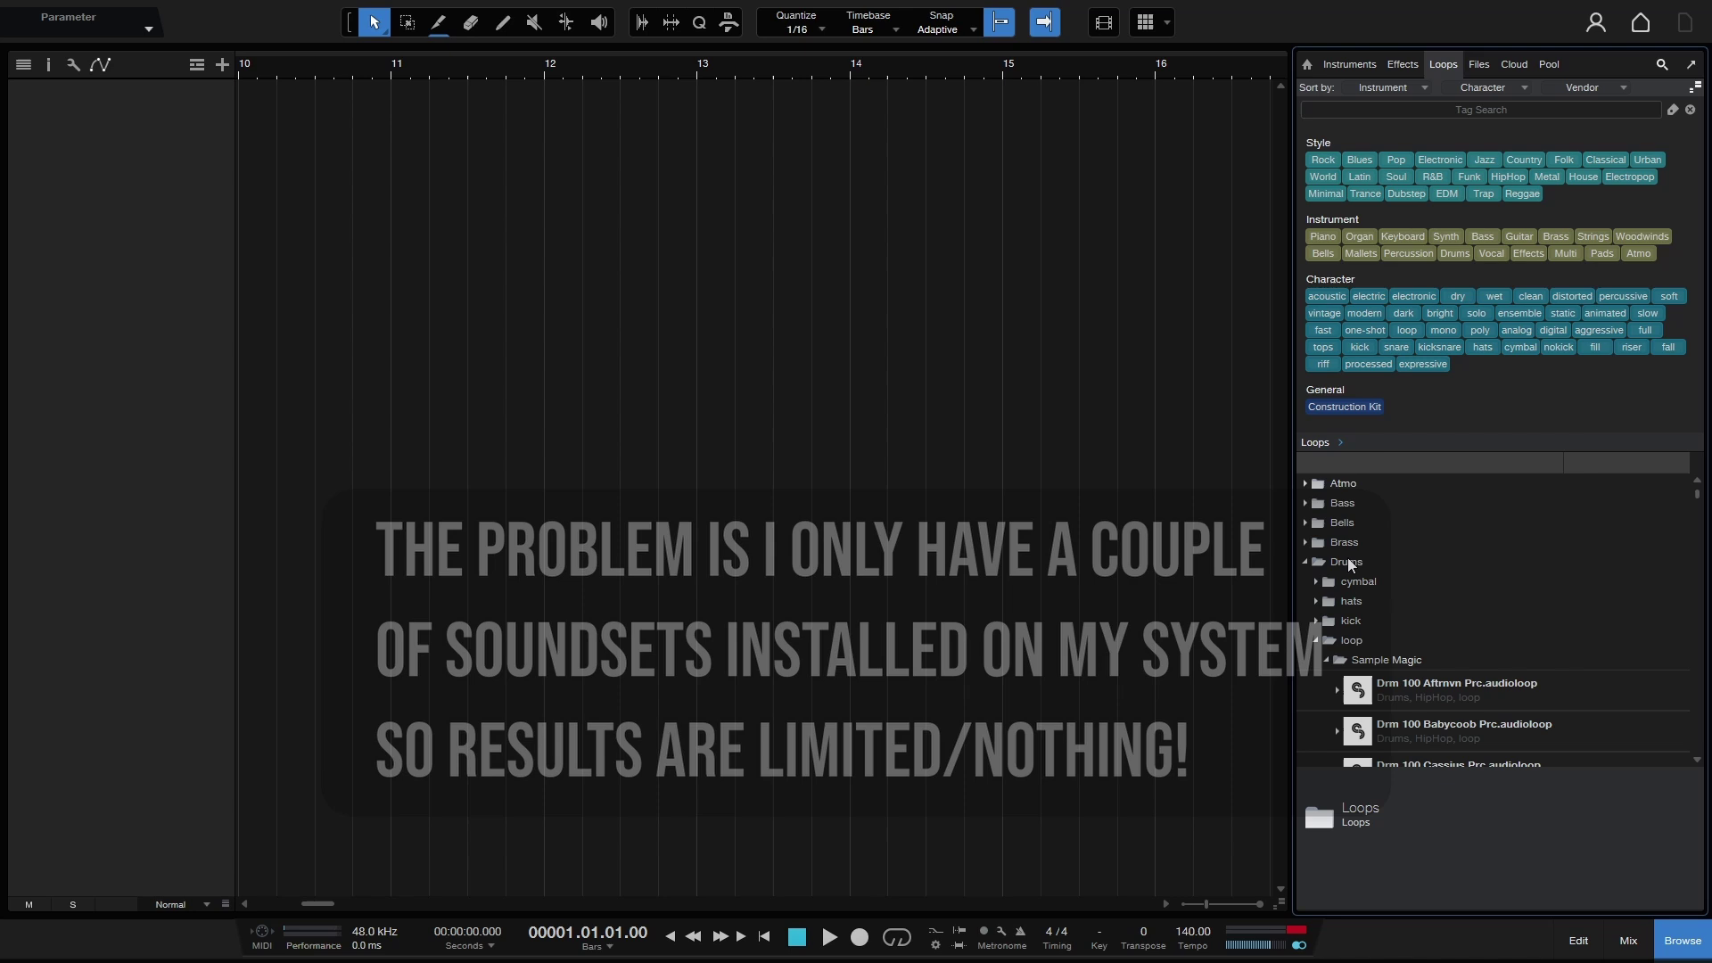
- Filter by Rock, select the Perc Rocket loop, then try and remove the Jazz tag
left_click(1324, 161)
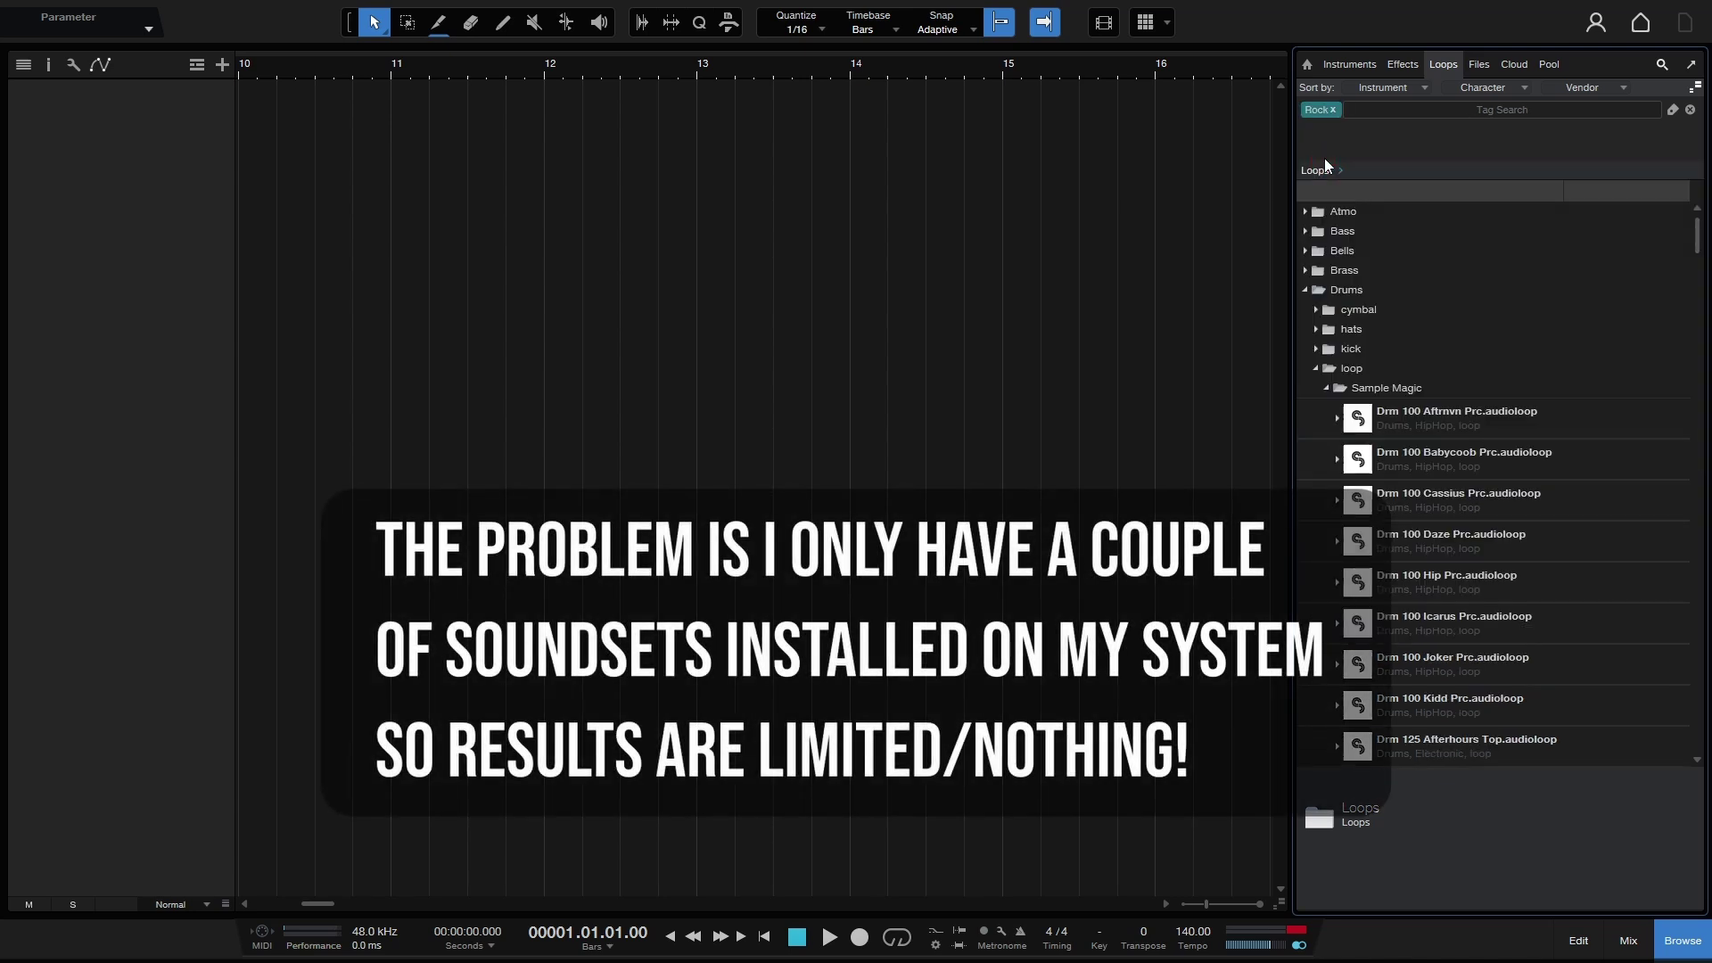
left_click(1350, 257)
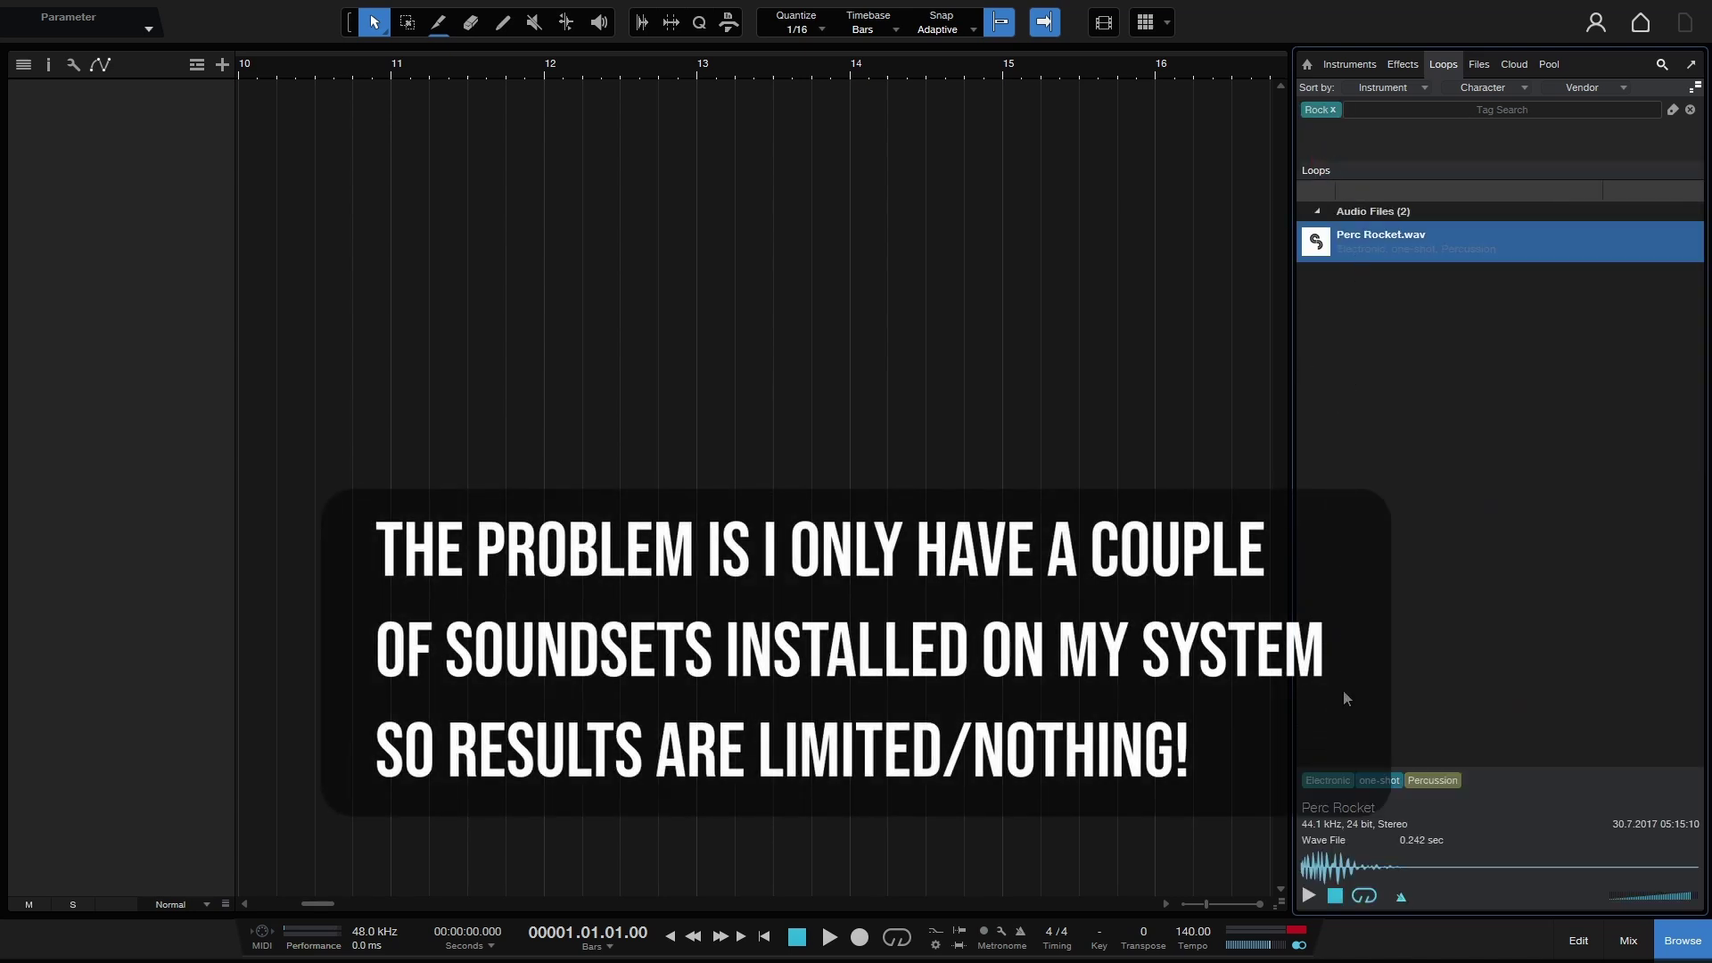
left_click(1333, 109)
left_click(1483, 157)
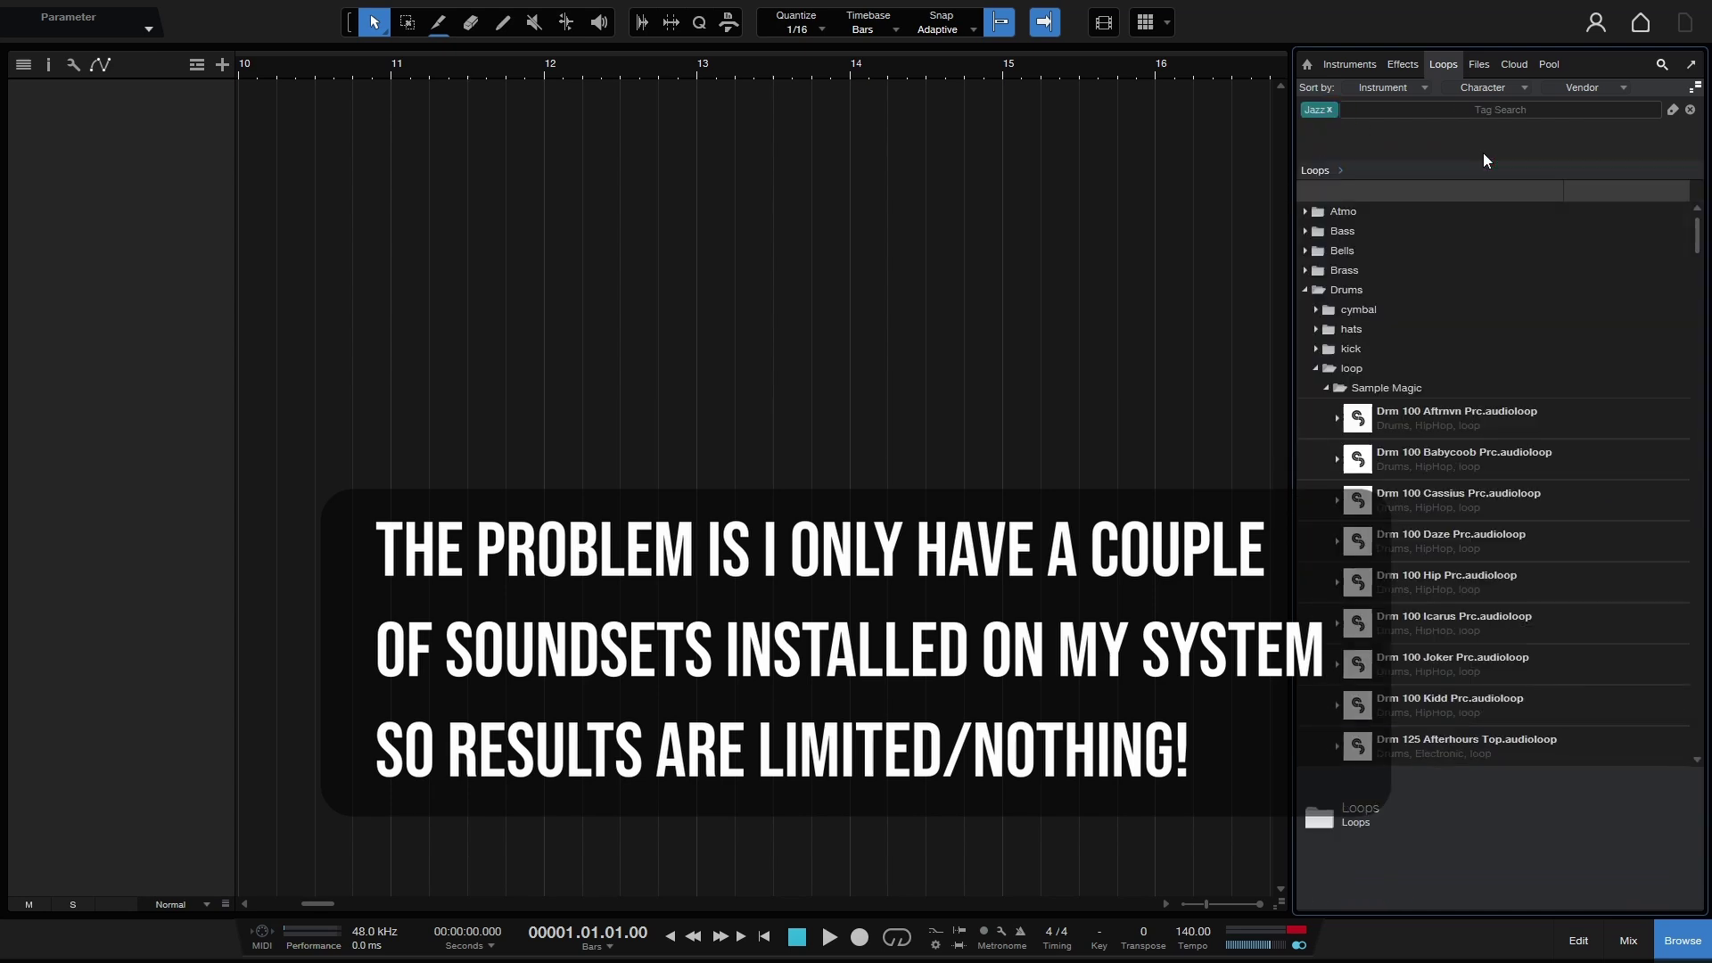
left_click(1330, 109)
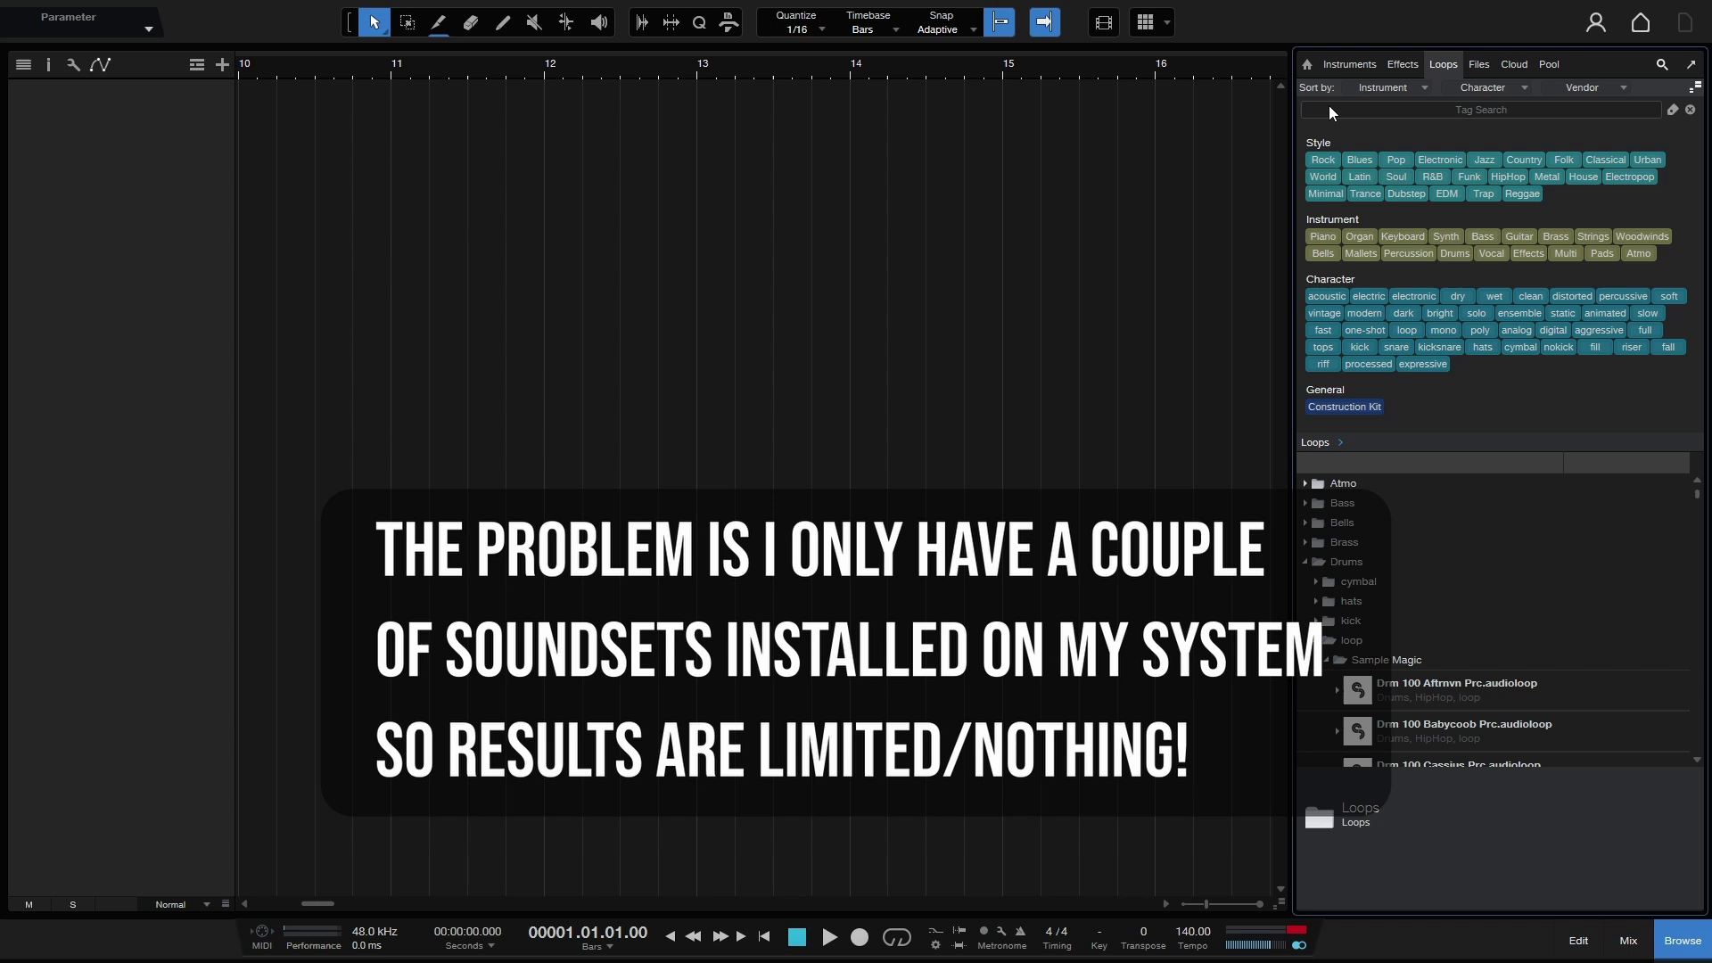
- Try the Keyboard and Woodwinds instrument tags, then clear the tag filter
left_click(1404, 234)
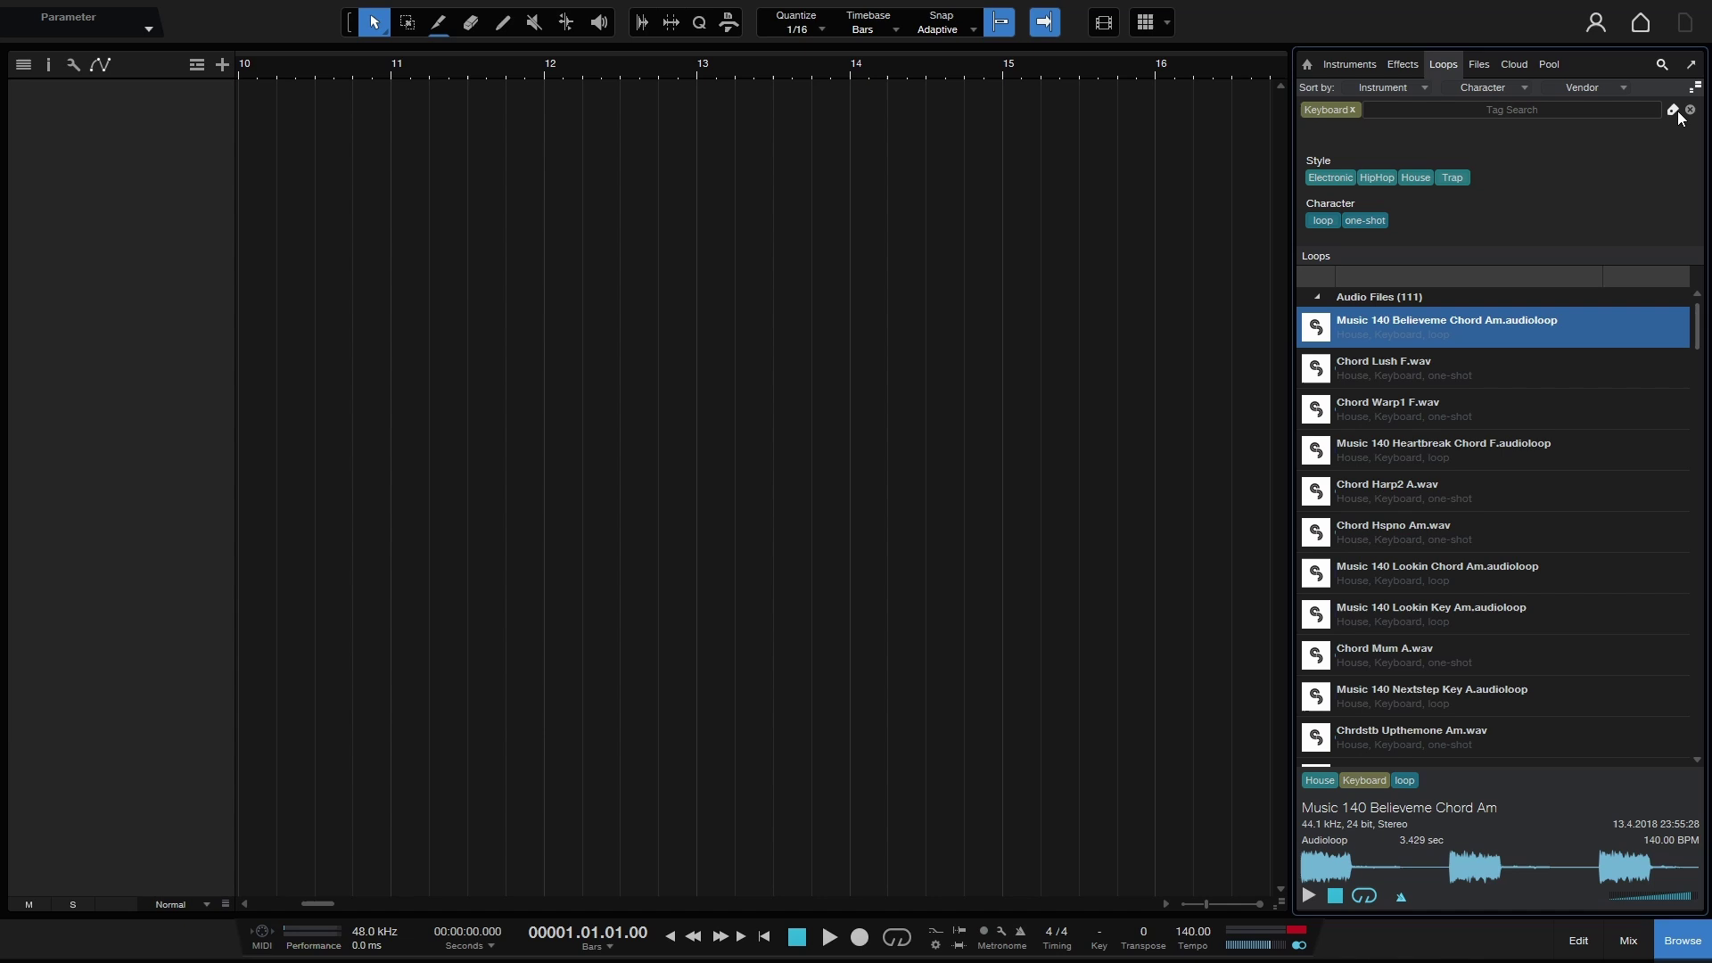
left_click(1351, 110)
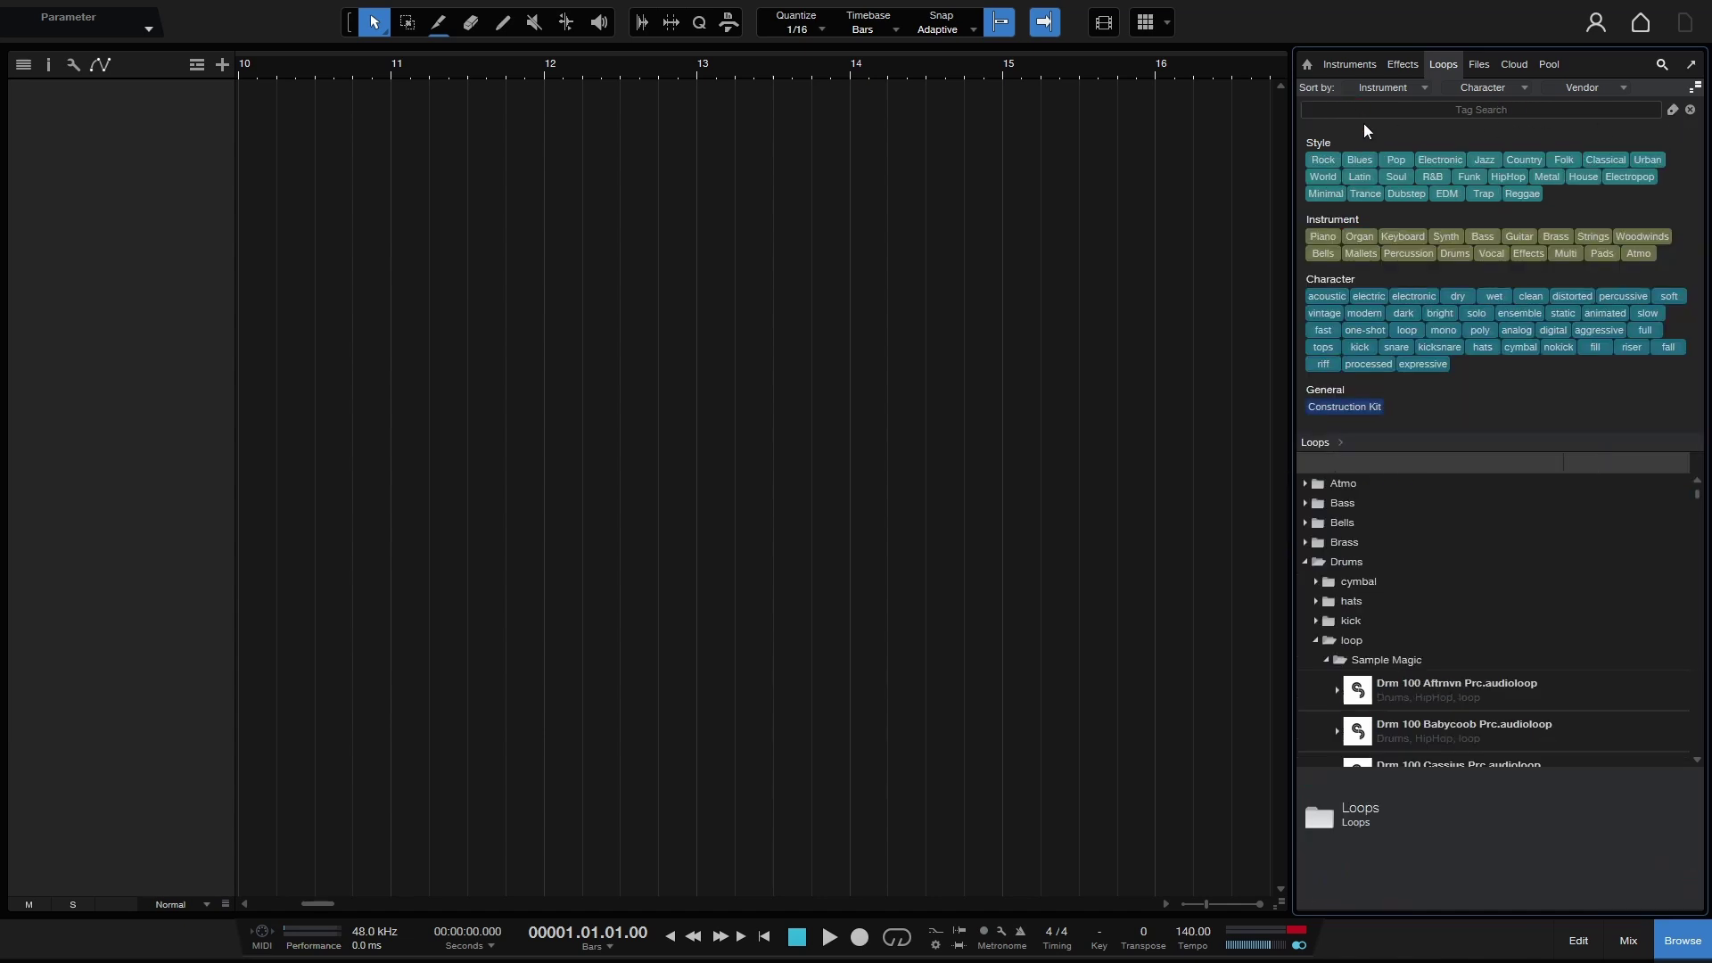
left_click(1646, 233)
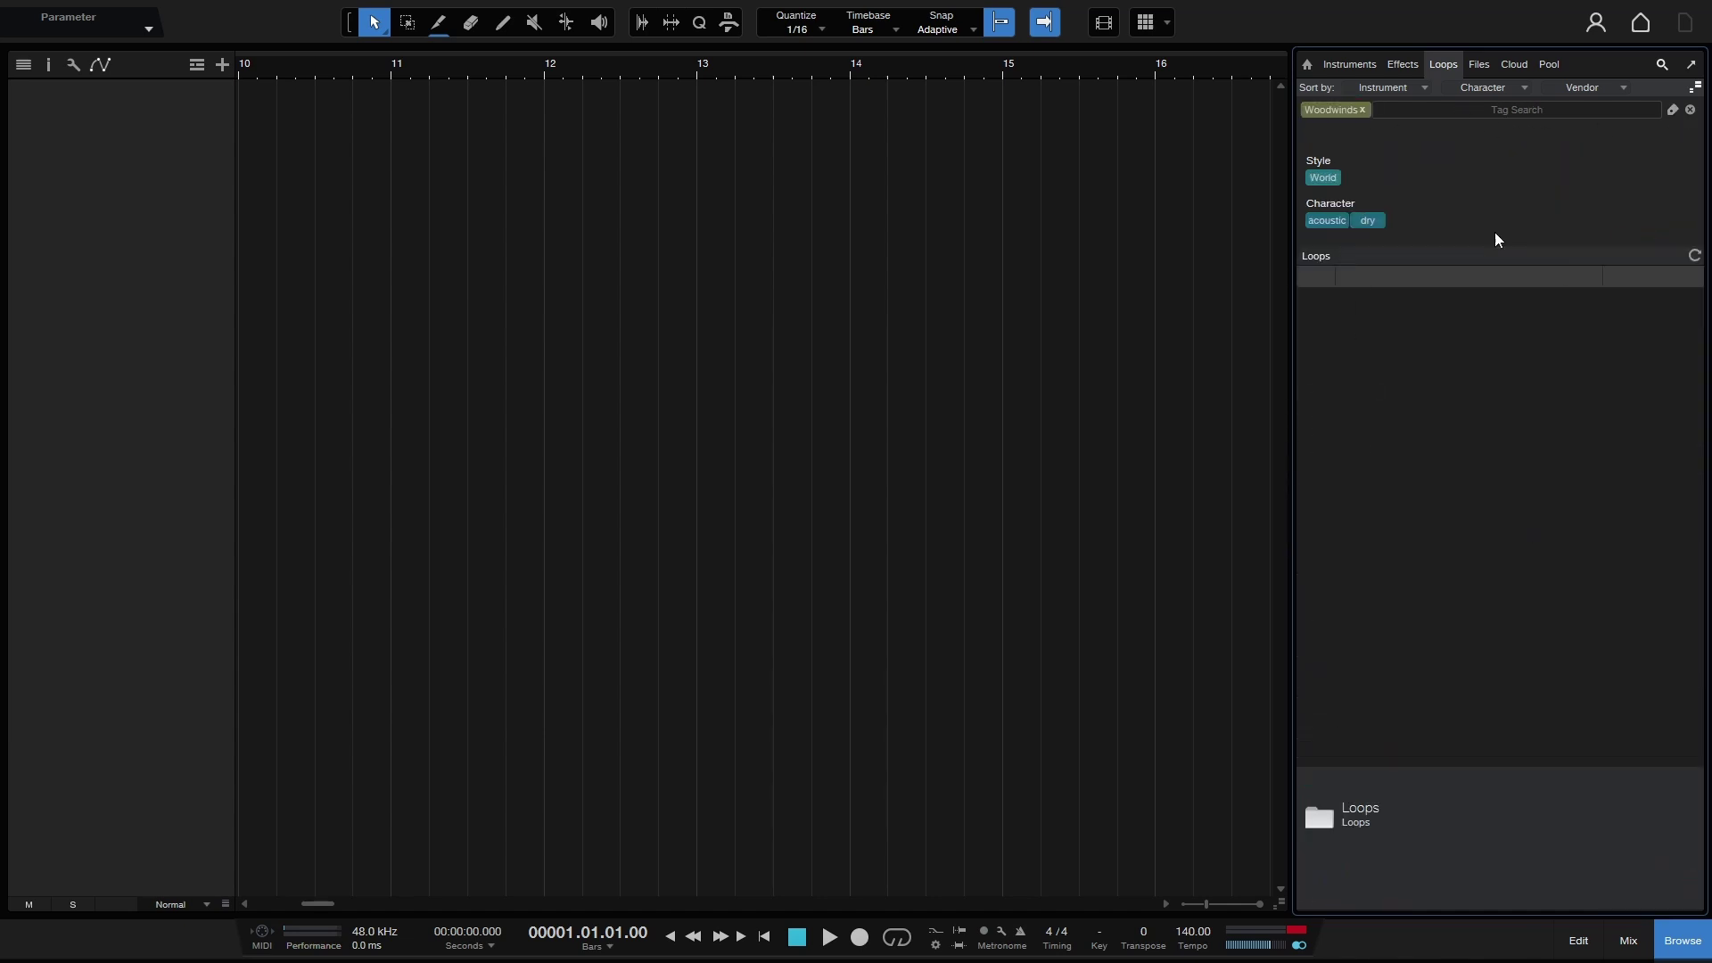
left_click(1689, 110)
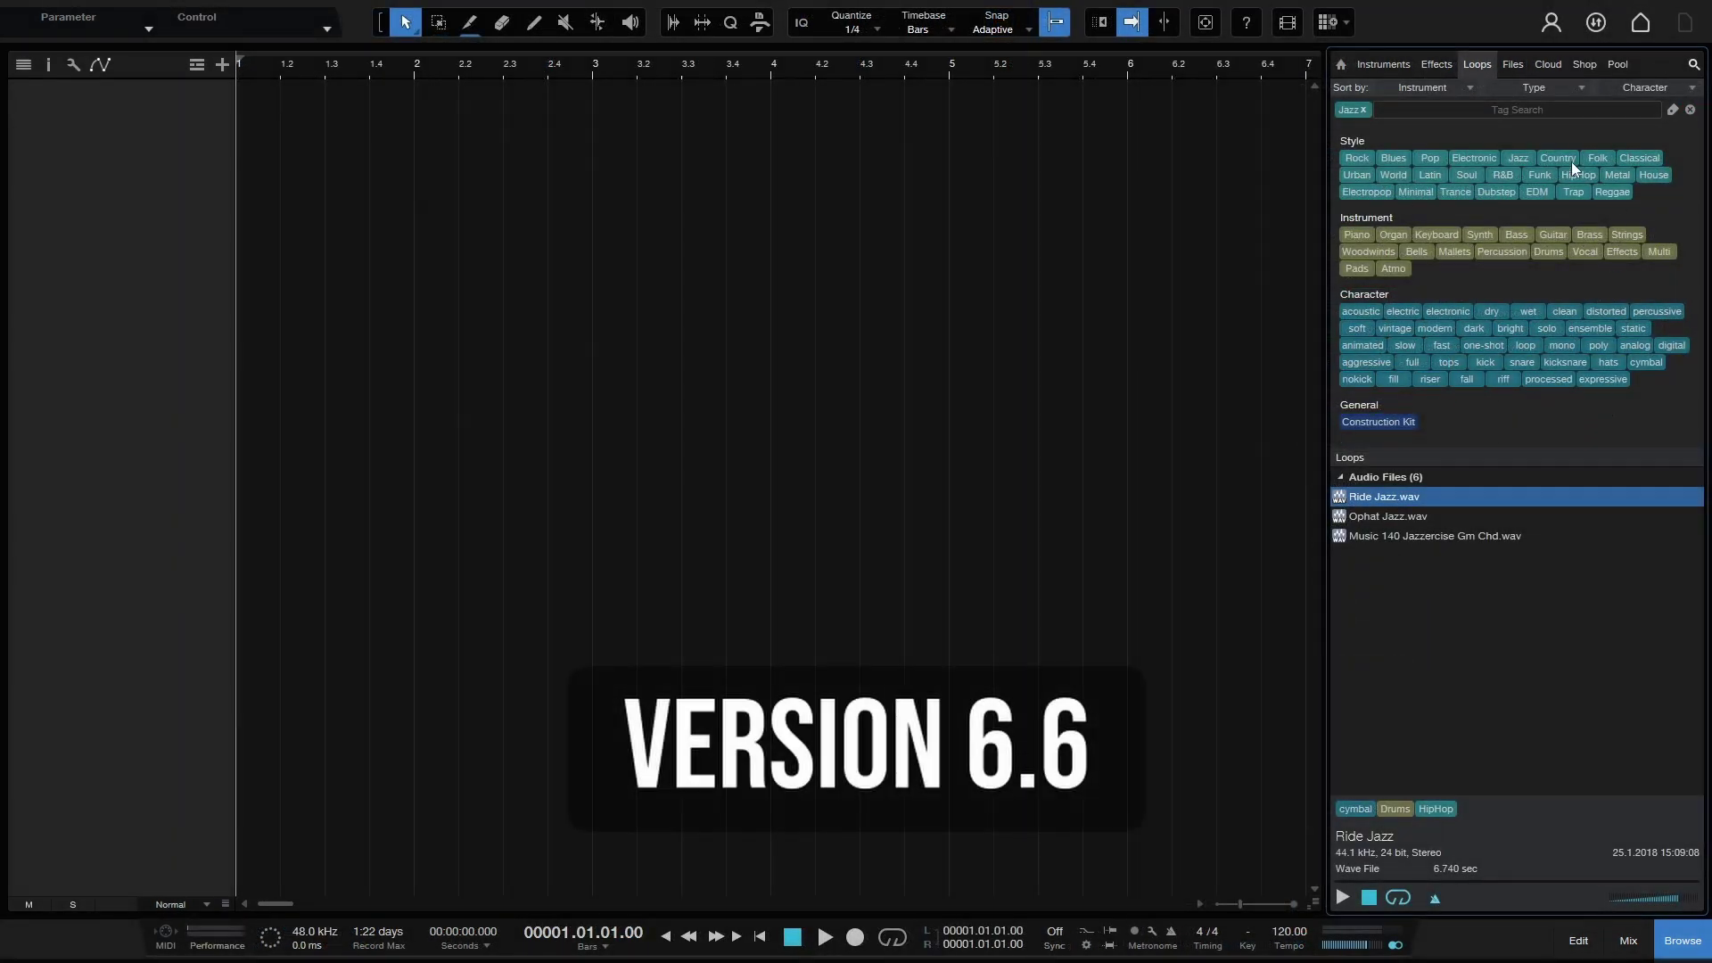
- Add the Folk and Electropop style tags alongside Jazz in Tag Search
left_click(1596, 157)
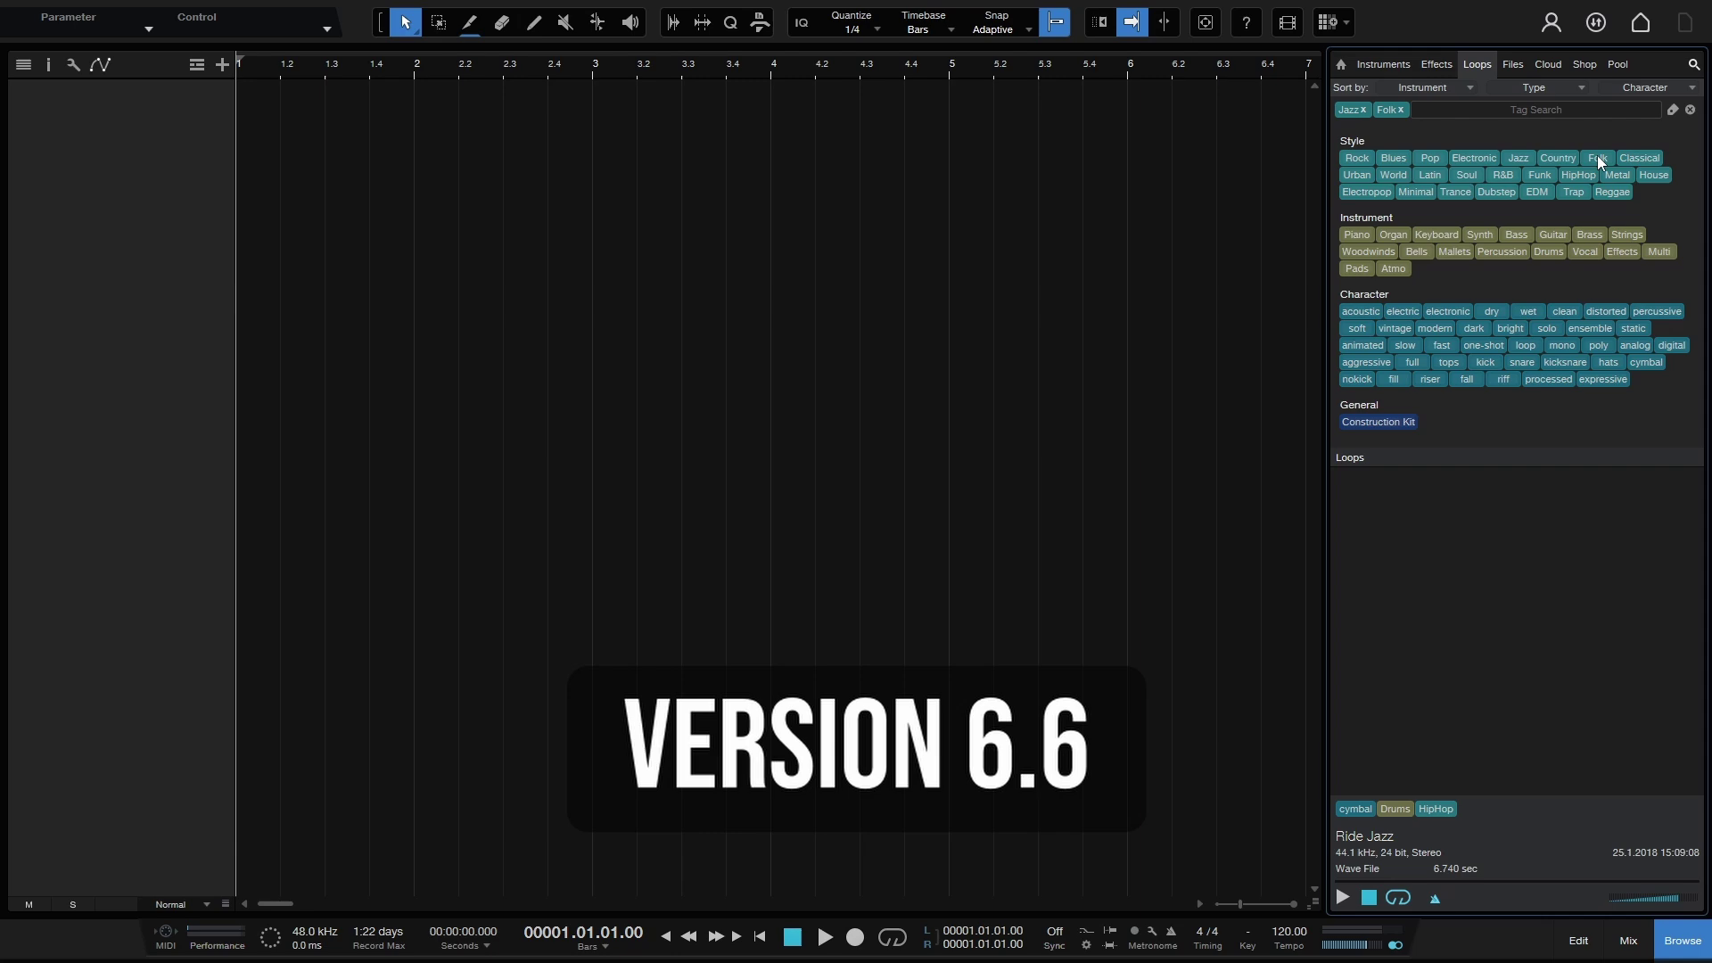
left_click(1365, 193)
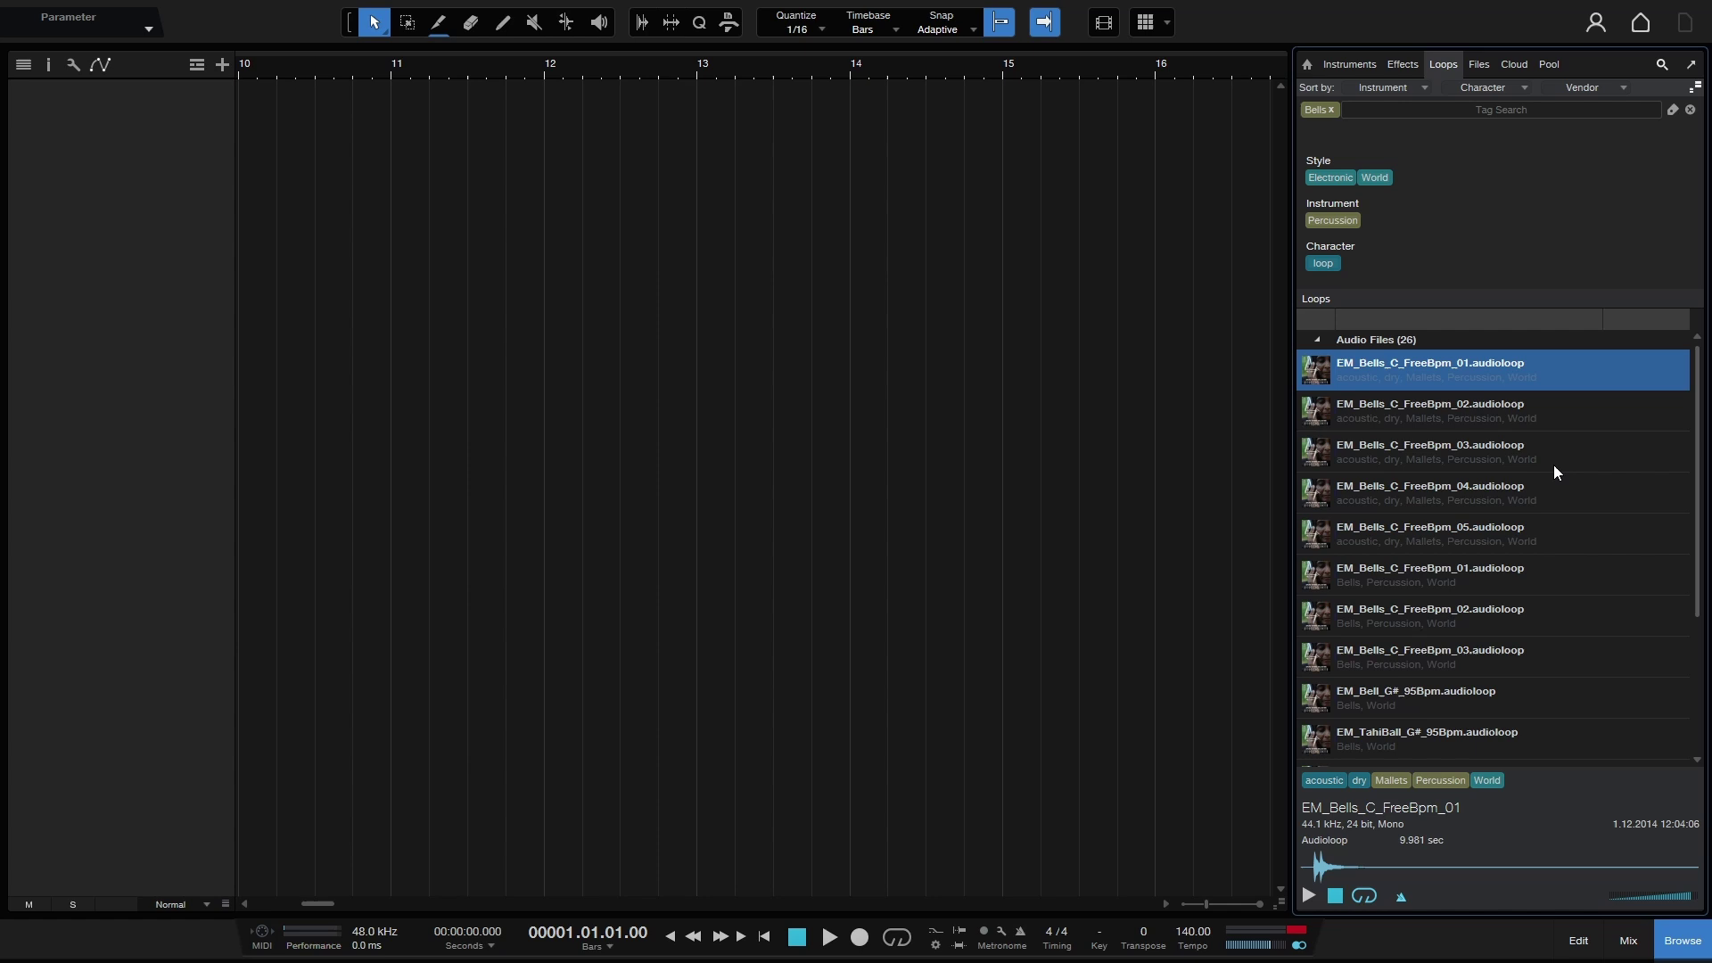
mouse_move(1697, 382)
left_mouse_down()
mouse_move(1701, 588)
mouse_move(1706, 385)
left_mouse_up()
scroll(1435, 499, "down", 5)
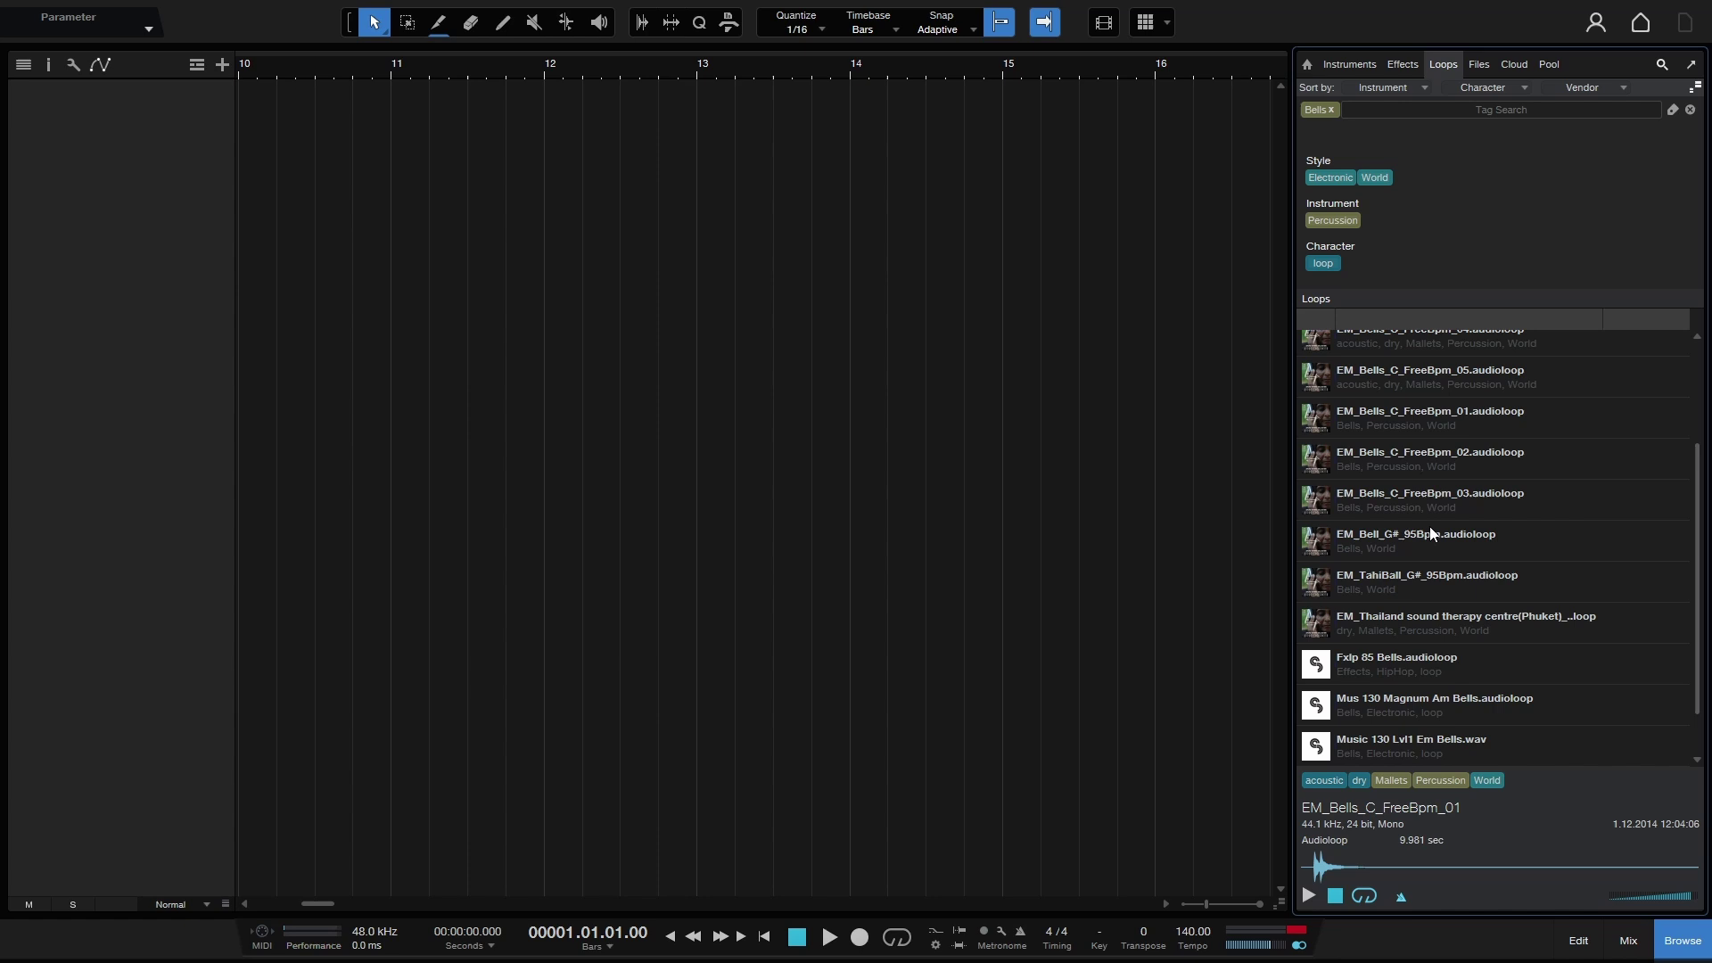
scroll(1415, 533, "up", 5)
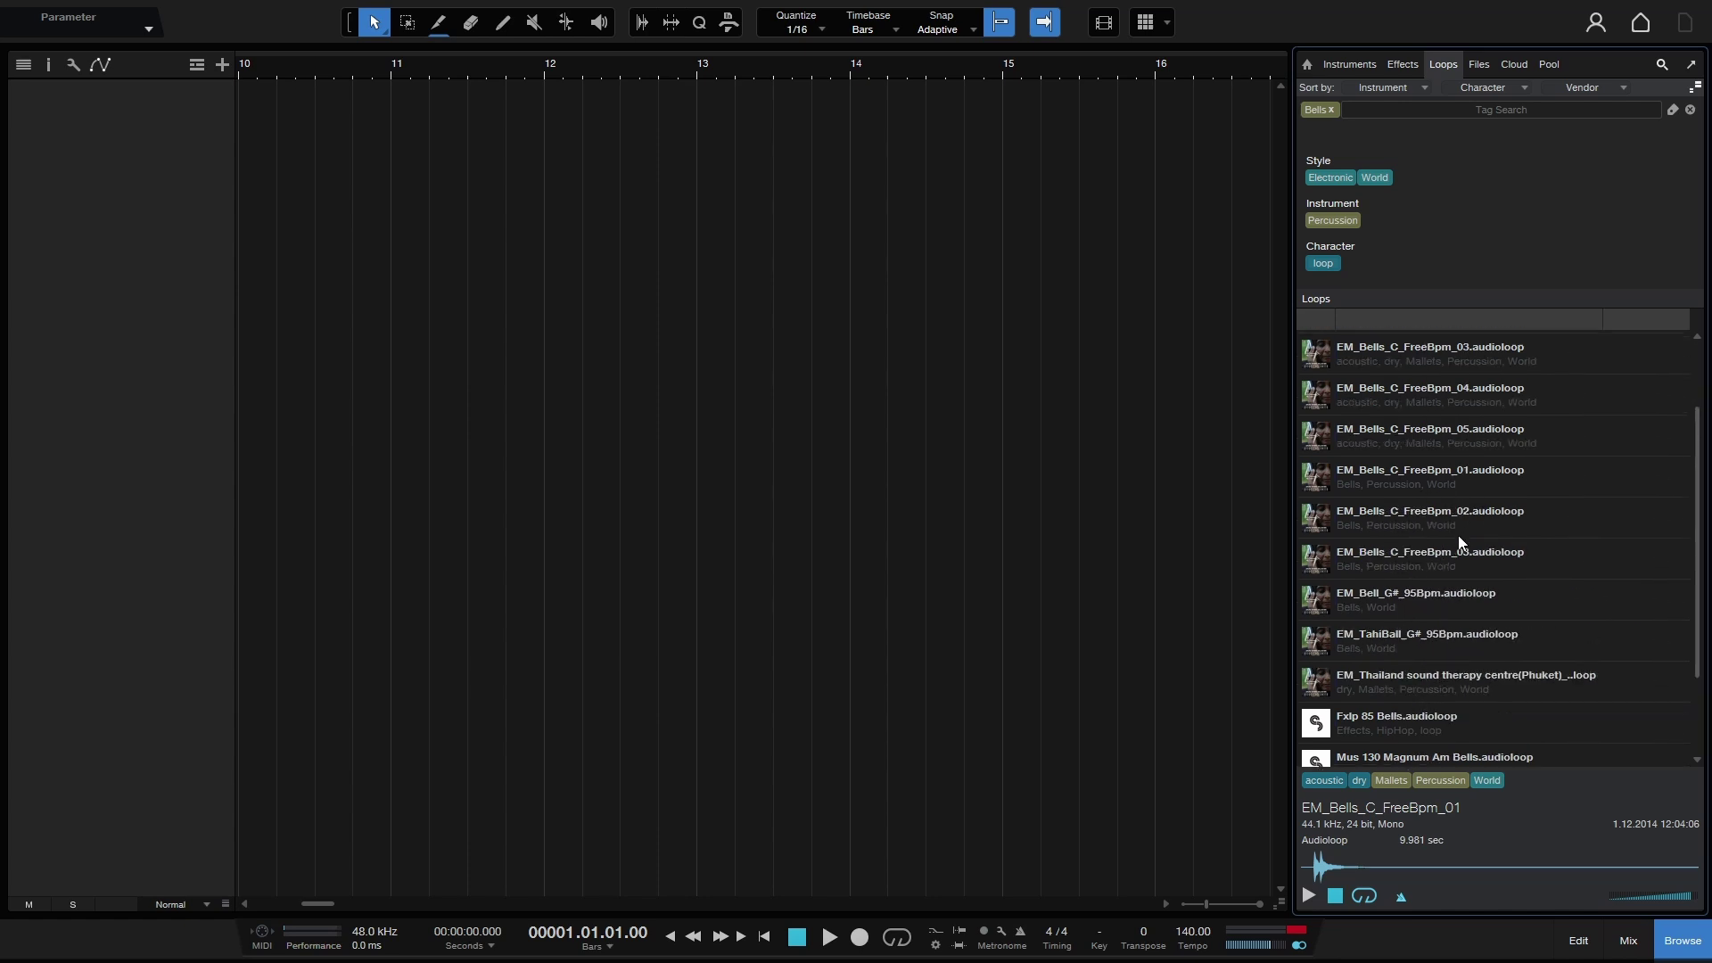
- Narrow the browser panel slightly from the Files tab, then return to the Bells-filtered loops
left_click(1480, 64)
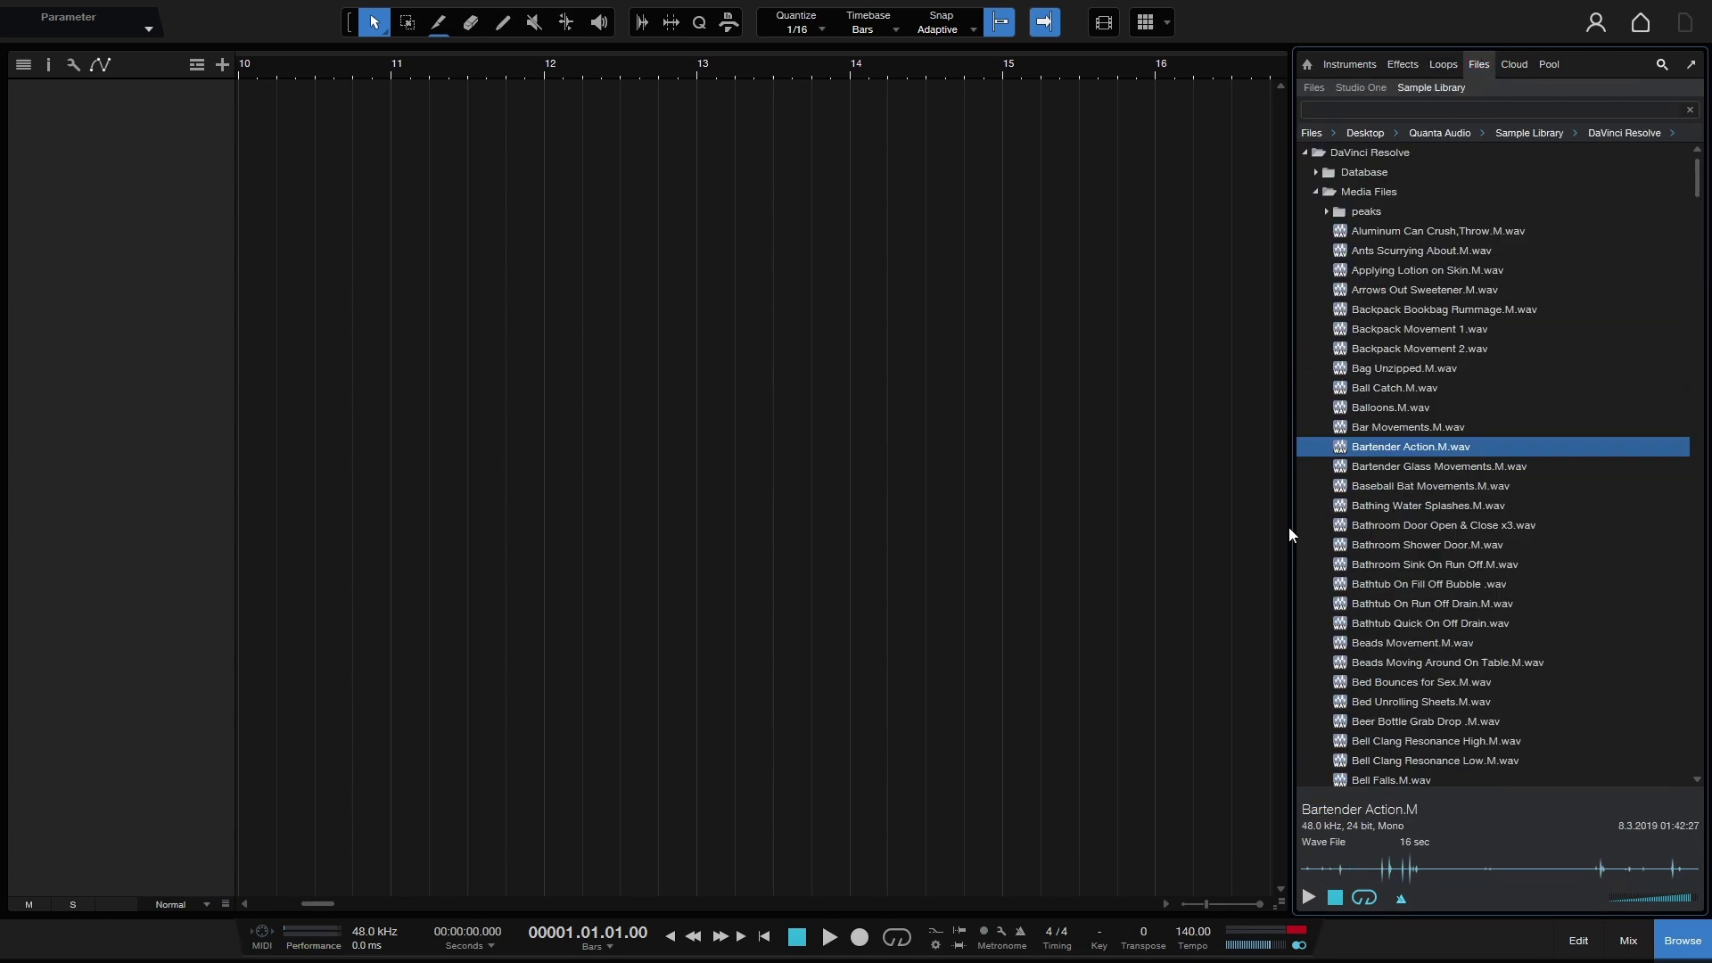
mouse_move(1292, 525)
left_mouse_down()
mouse_move(1062, 509)
mouse_move(1328, 502)
mouse_move(1301, 499)
left_mouse_up()
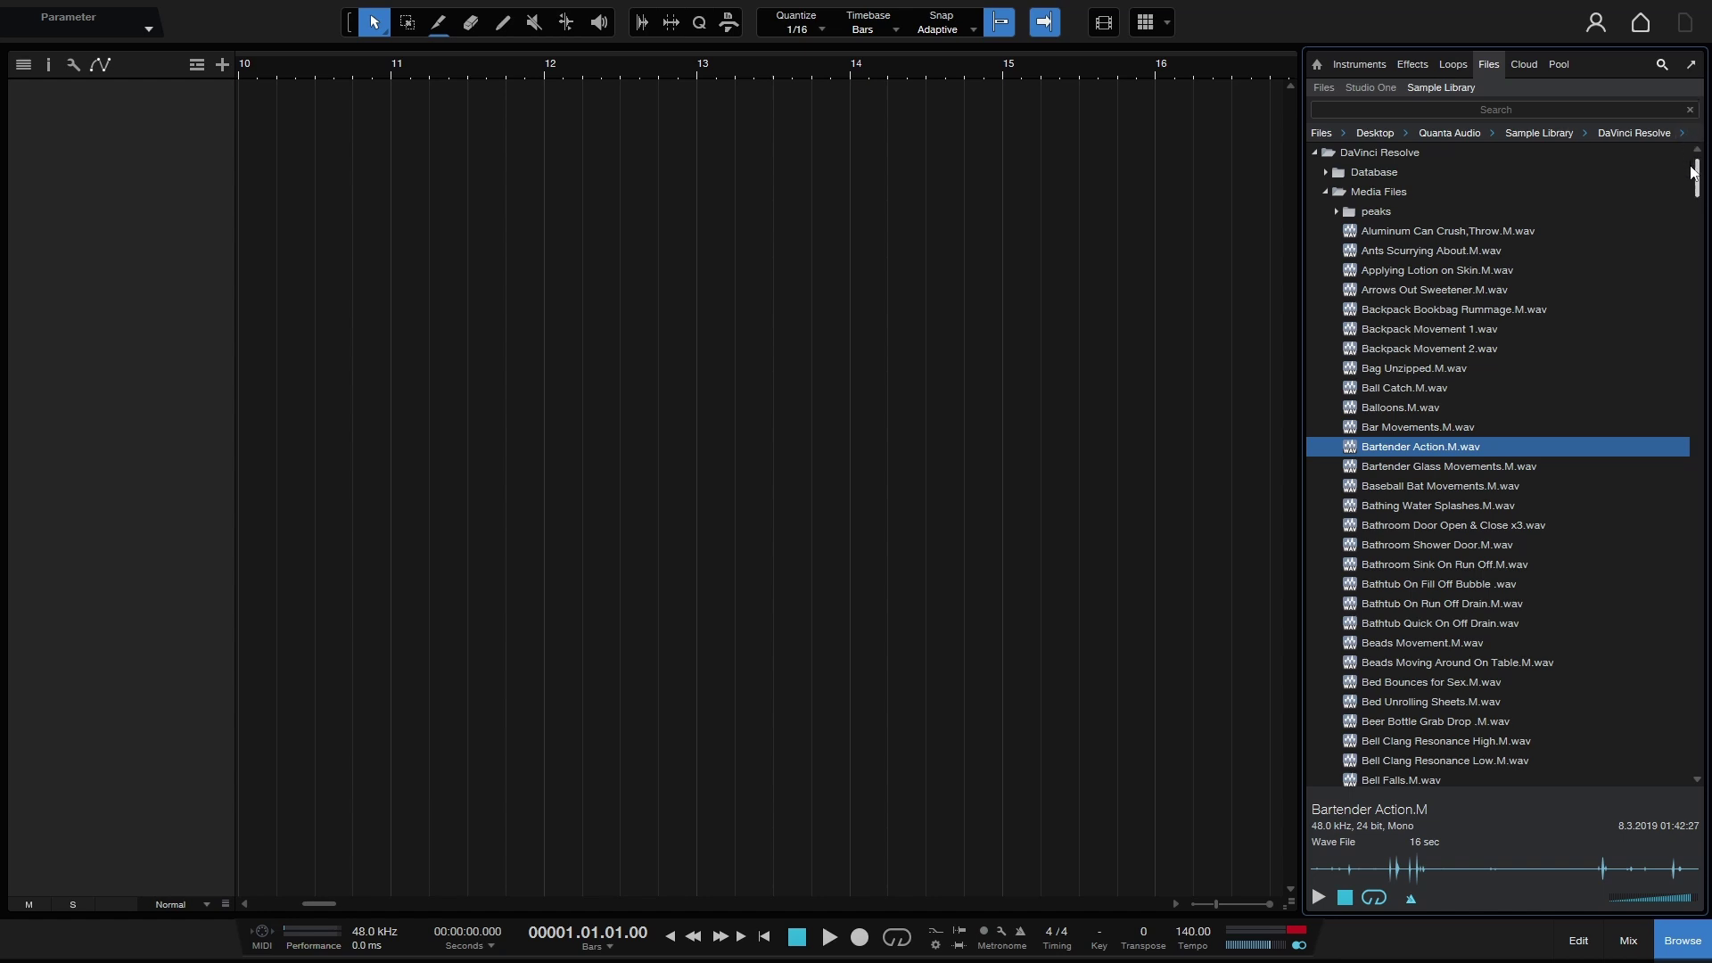
mouse_move(1299, 463)
left_mouse_down()
mouse_move(1099, 459)
mouse_move(1324, 448)
left_mouse_up()
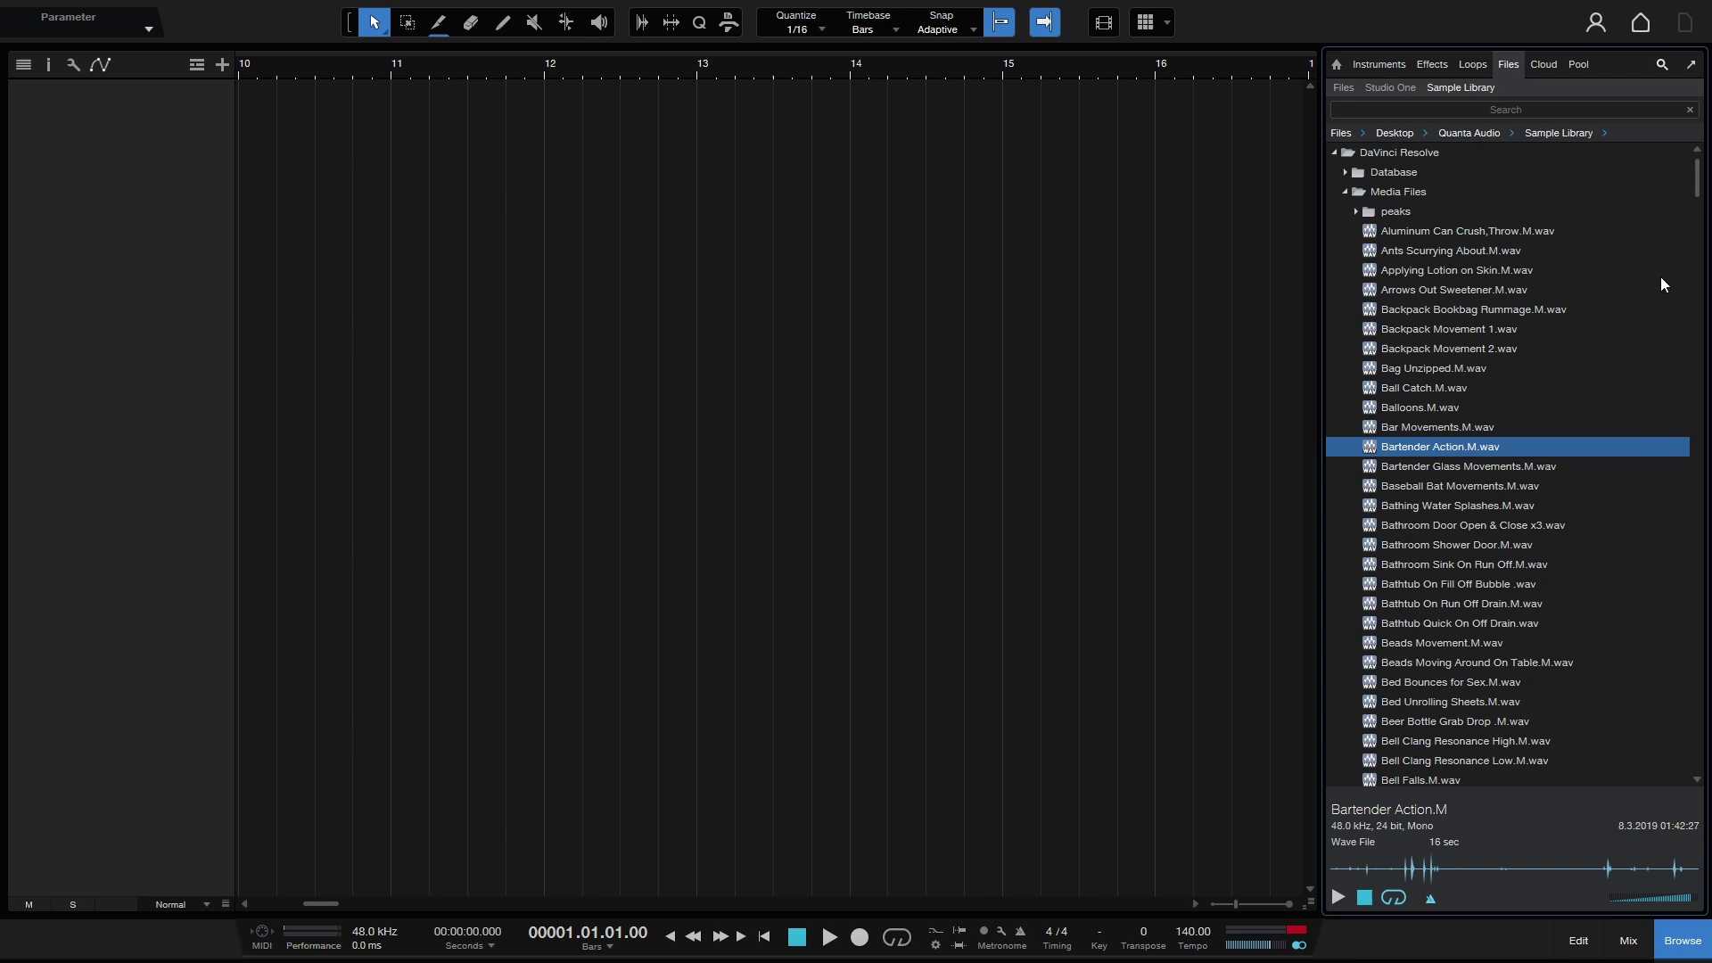
left_click(1470, 65)
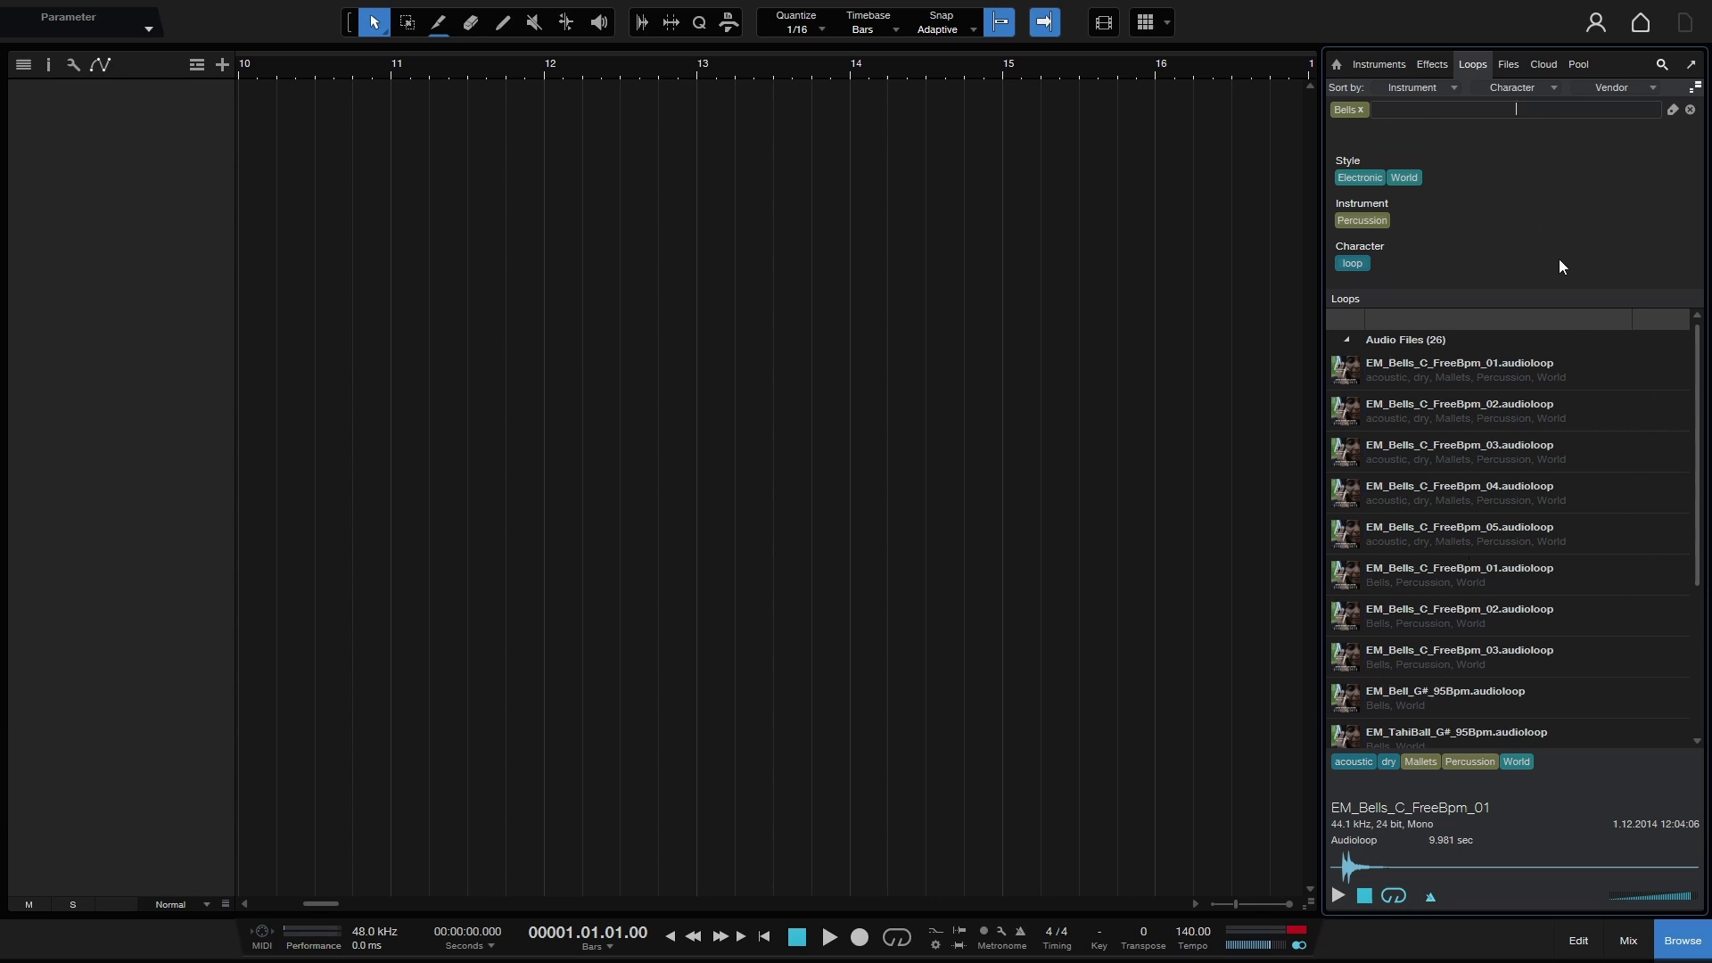
- Browse the Sample Library files and stop the Bartender Action audio preview
left_click(1506, 65)
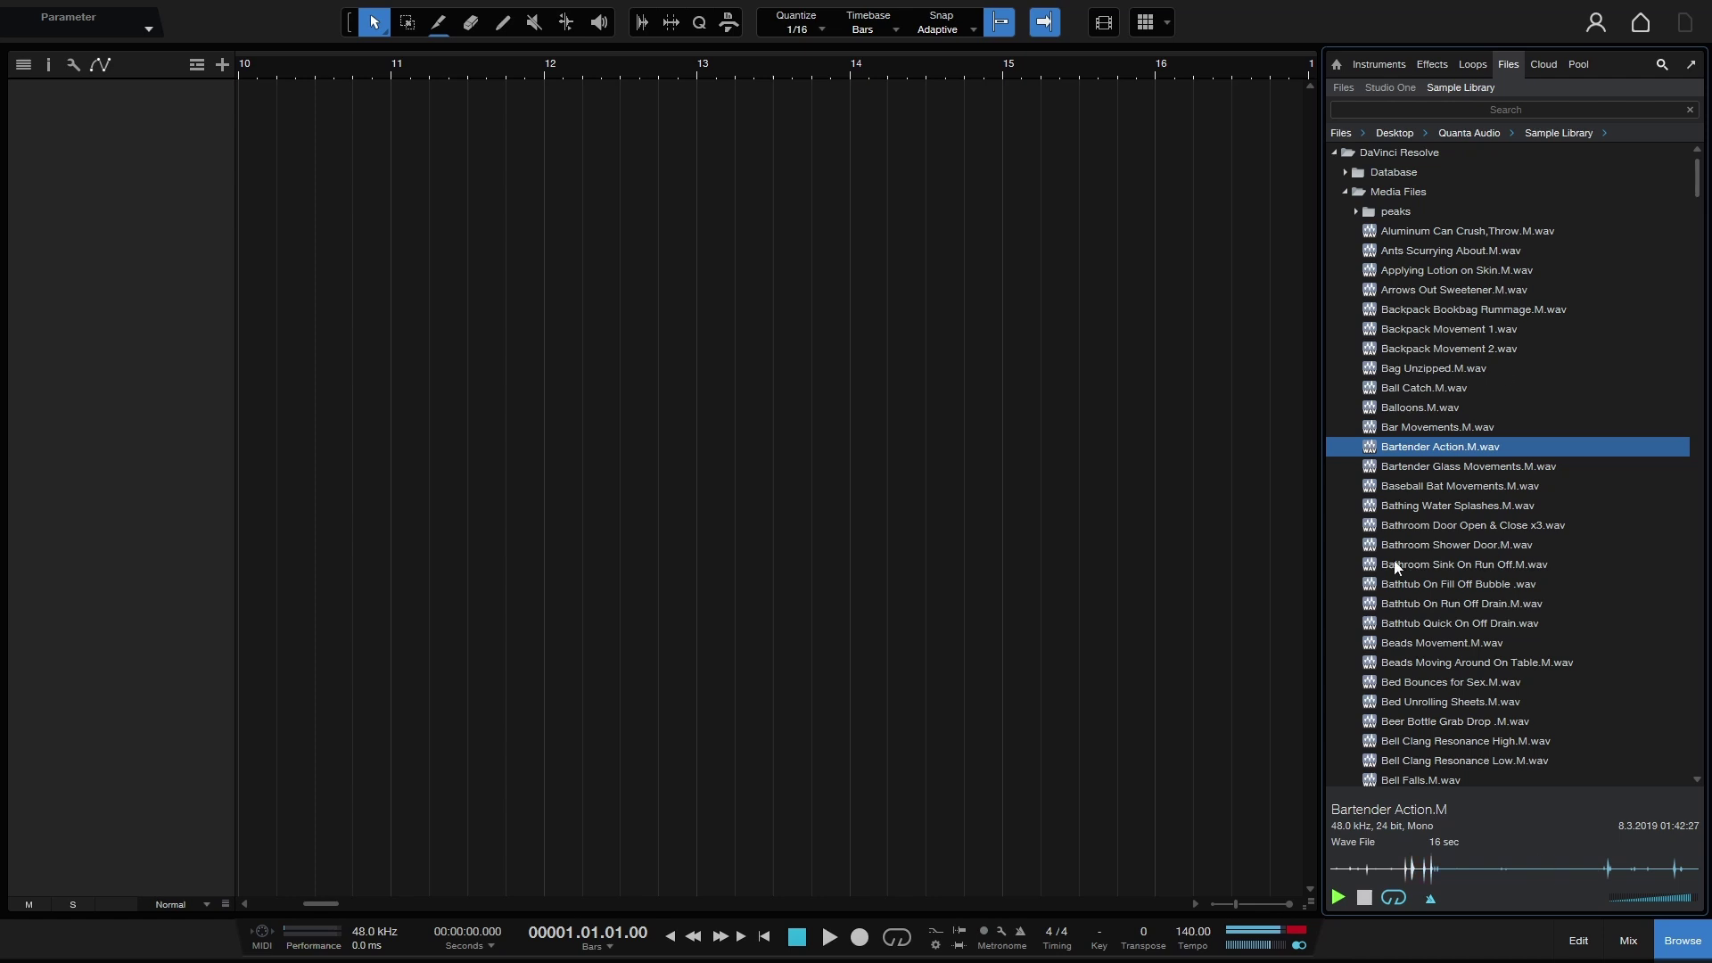
left_click(1364, 899)
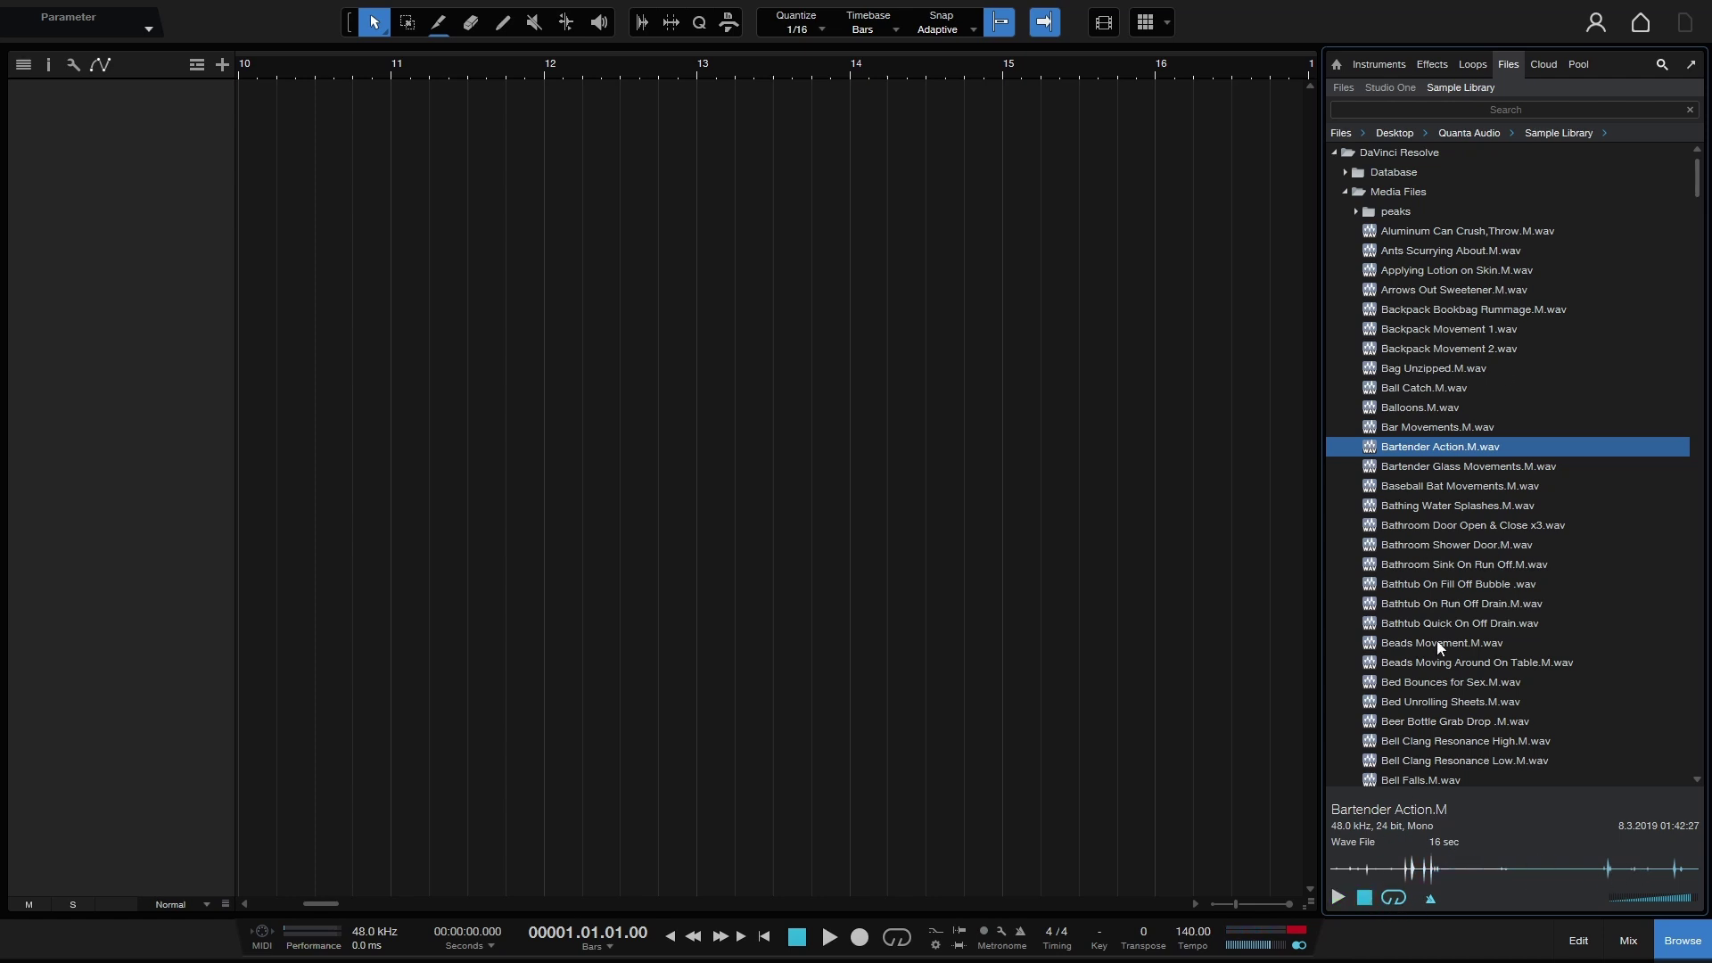